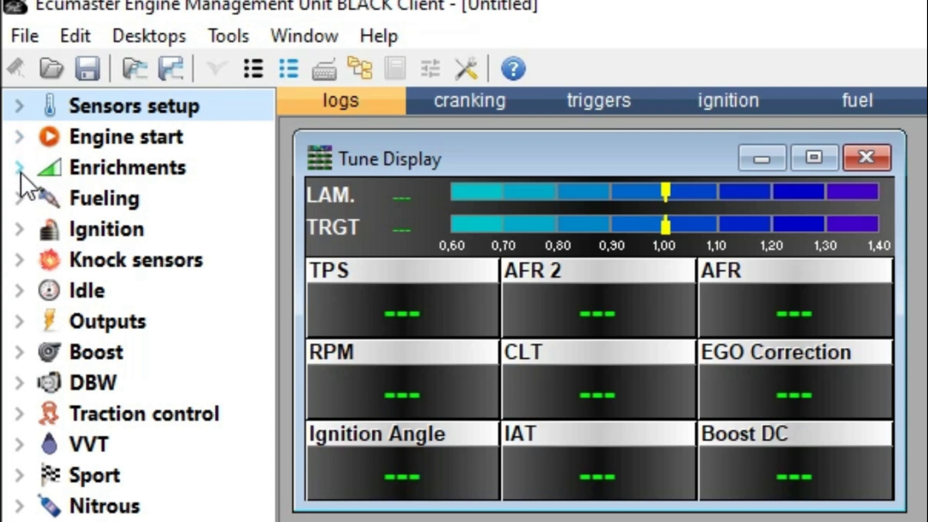
Open the Engine start parameters and review the prime pulse, batch injection, cranking threshold and engine stall rev limit settings.
click(19, 136)
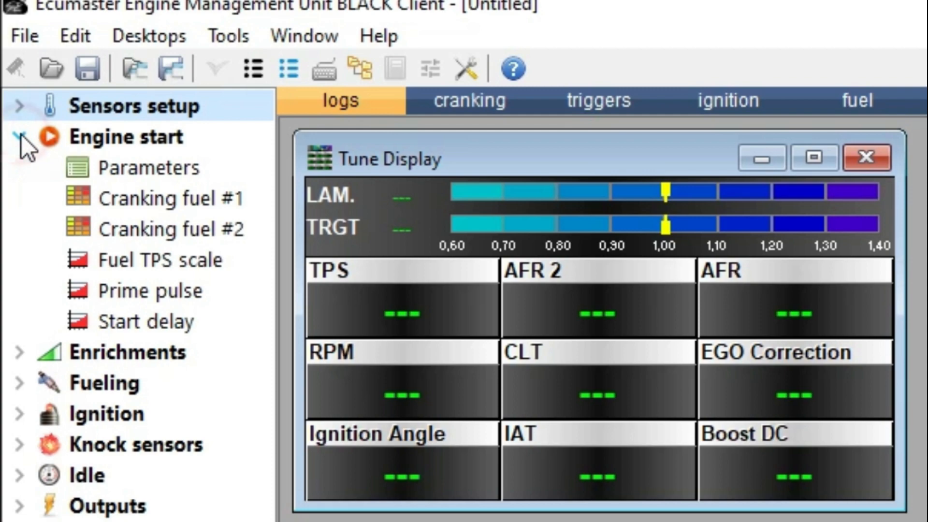
click(162, 169)
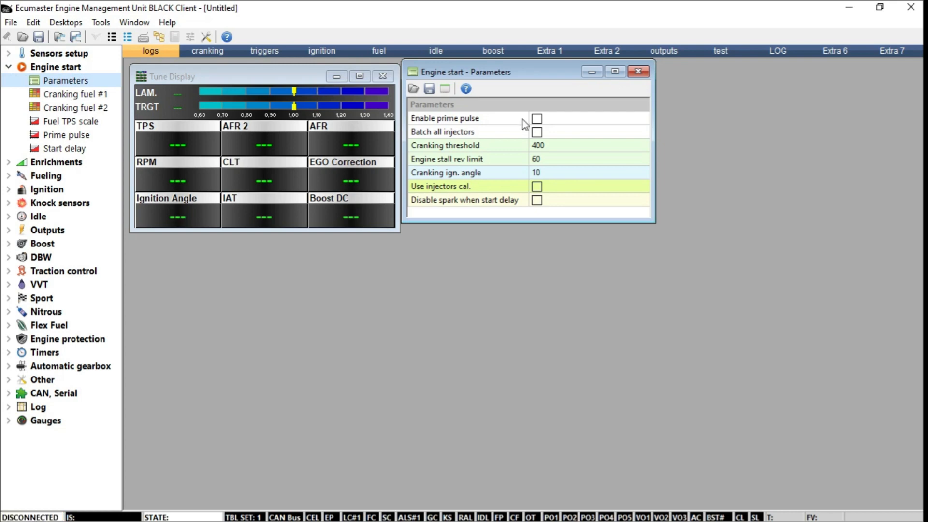
click(536, 118)
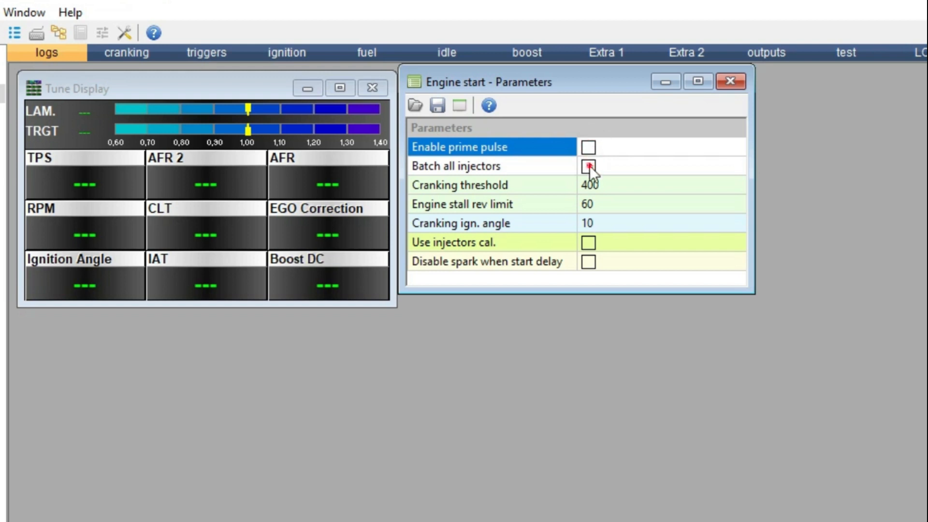
click(590, 165)
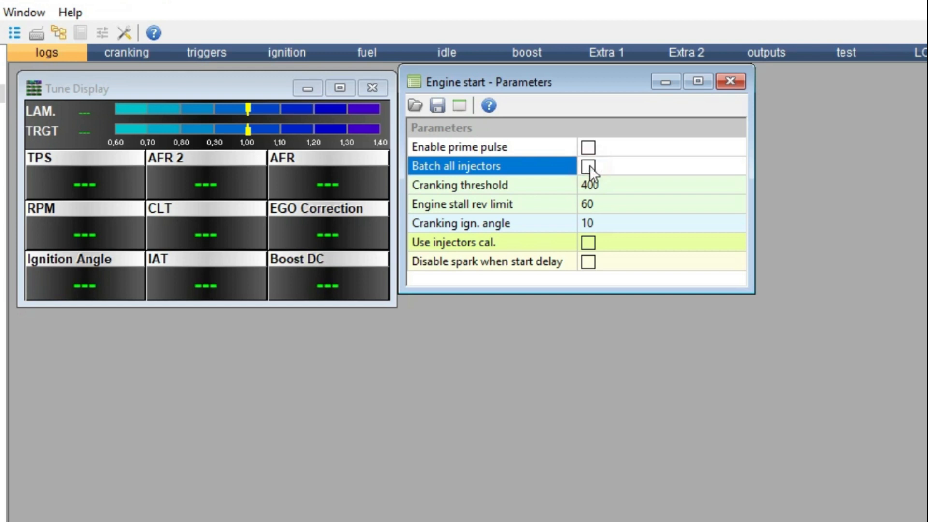
click(596, 185)
click(599, 185)
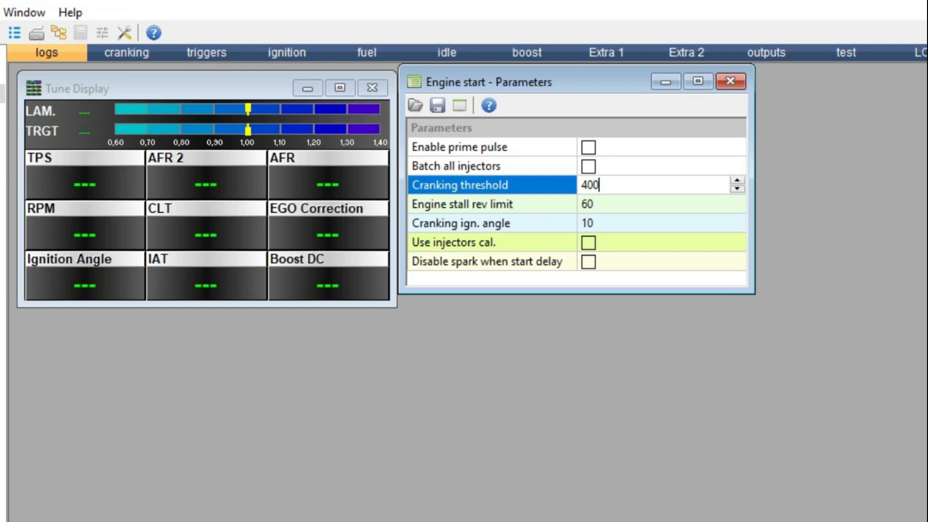
click(620, 185)
click(603, 205)
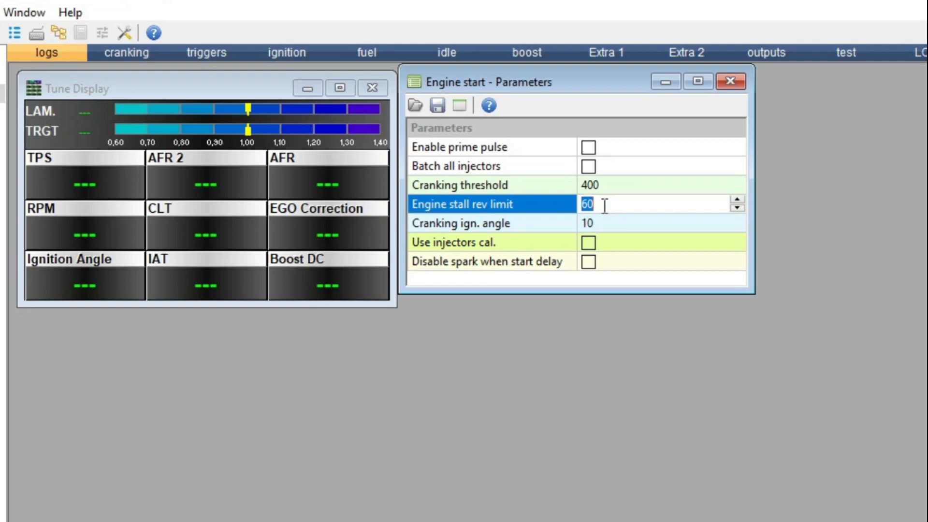
Set the cranking ignition angle to 15 and close the Engine start parameters.
click(602, 220)
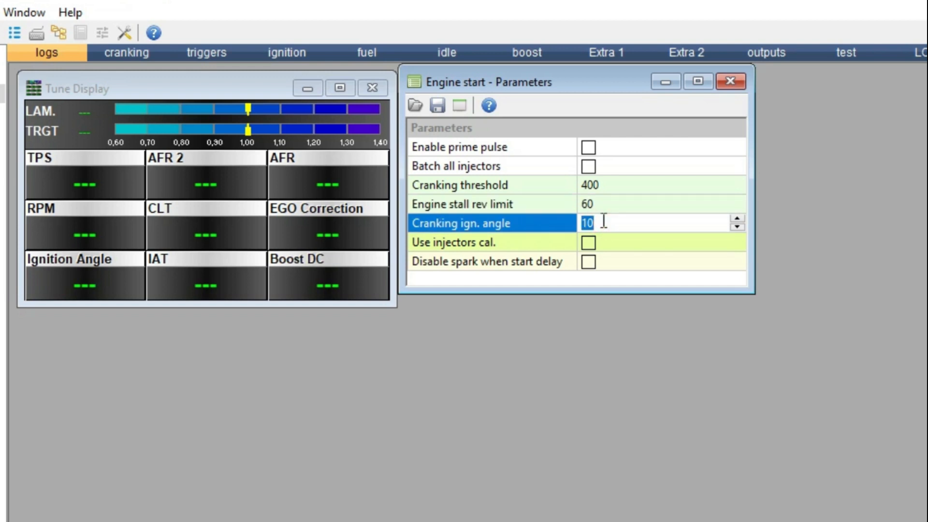
key(BackSpace)
text(15)
click(621, 243)
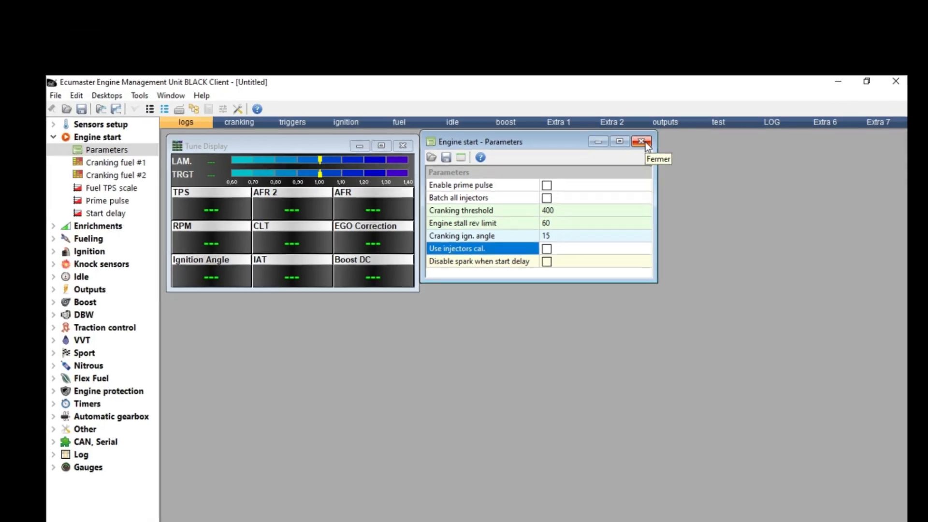
click(646, 143)
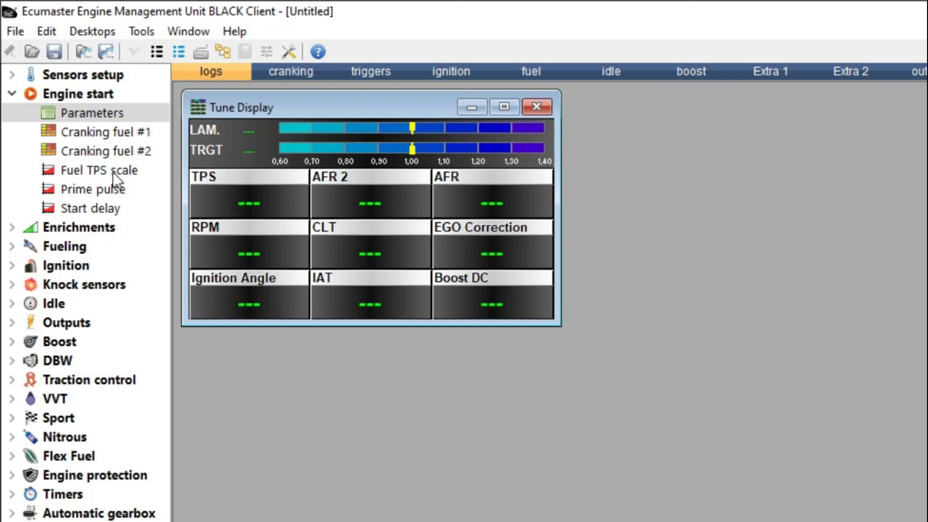
Open the Cranking fuel #1 table and set all cells of the 0 °C coolant temperature column to 10.
click(101, 131)
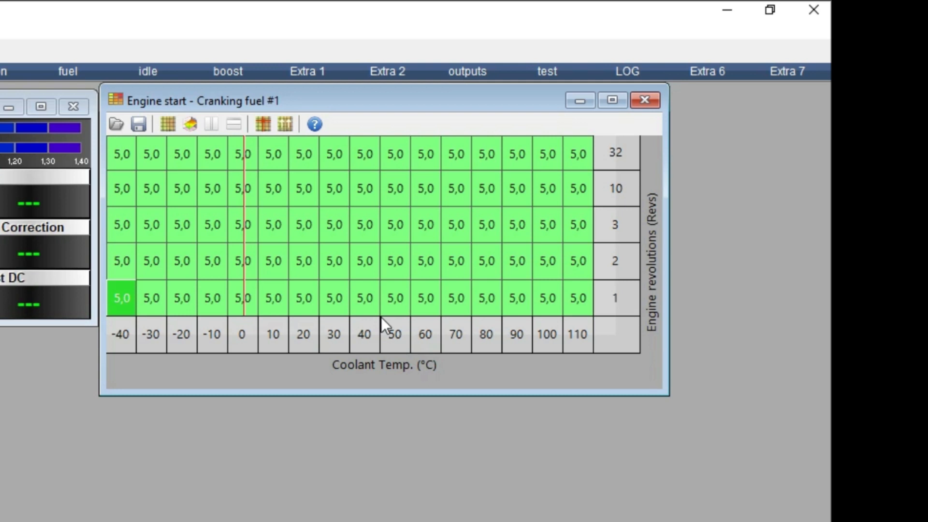
drag(244, 305, 243, 174)
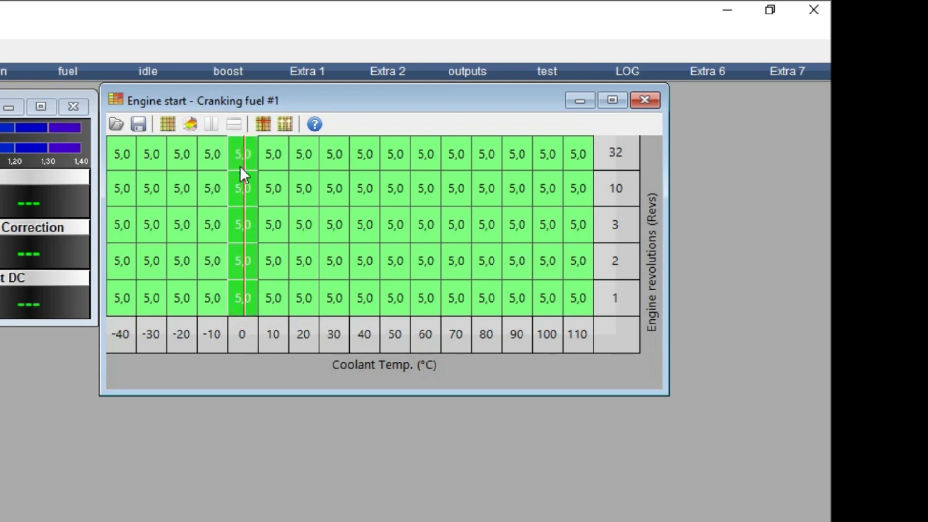
text(10)
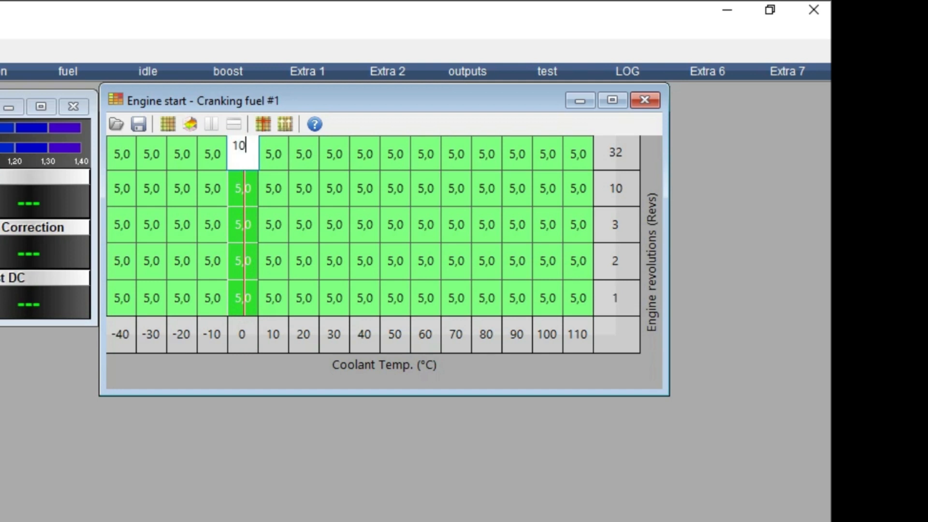
key(Return)
Set all cranking fuel cells in the 10 °C and 20 °C columns to 8.
drag(268, 149, 297, 302)
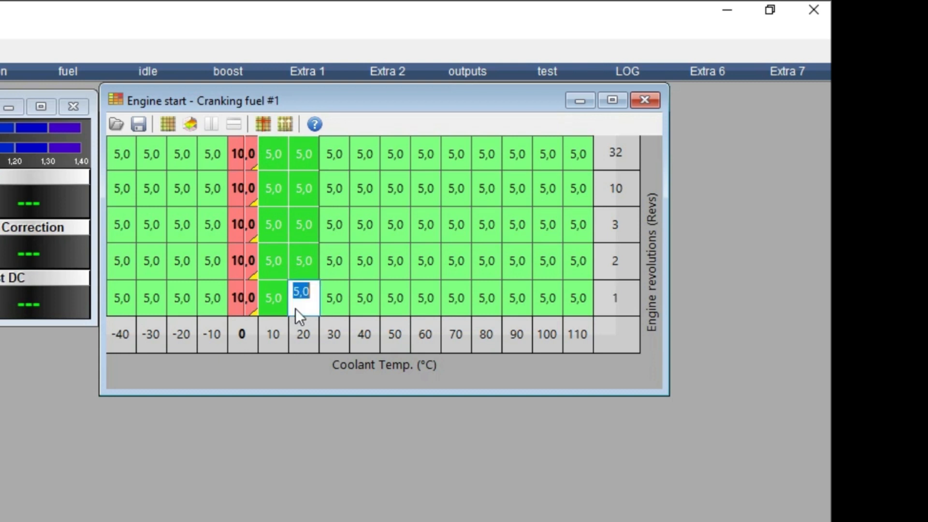
text(8)
key(Return)
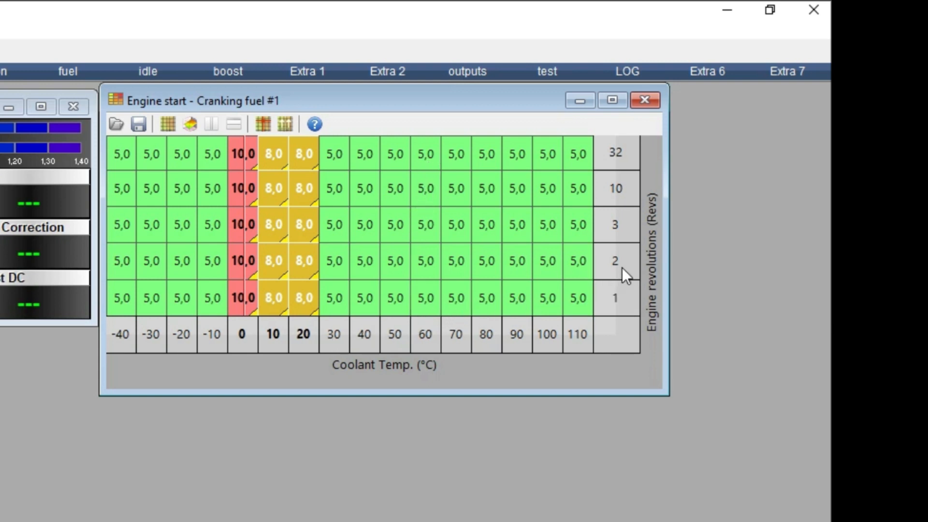
Raise the 32-revolution axis breakpoint to 255 and undo the last fuel value edit in that row.
double_click(622, 151)
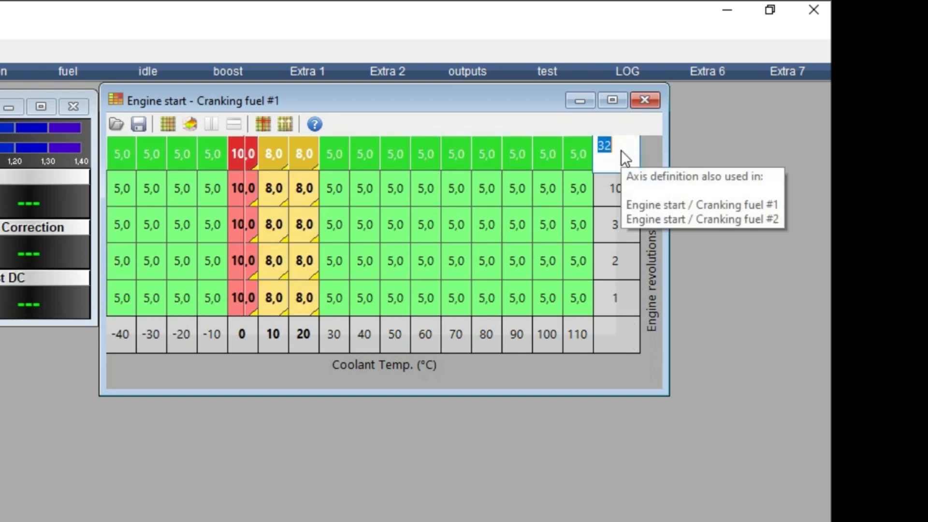
text(350)
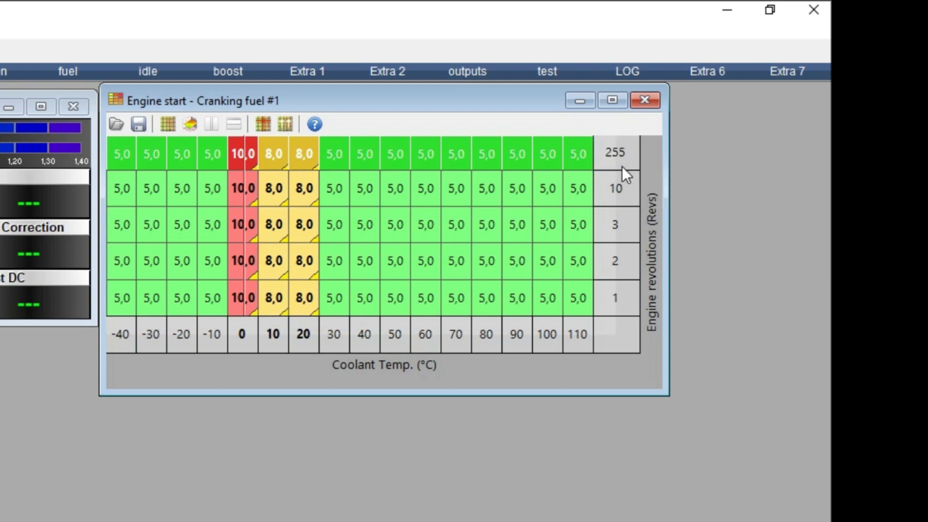
key(ctrl+z)
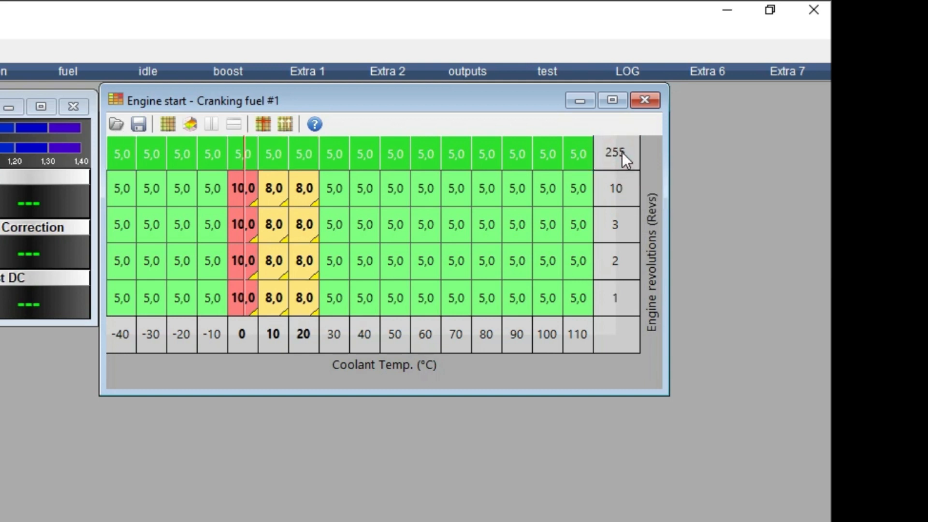
click(585, 183)
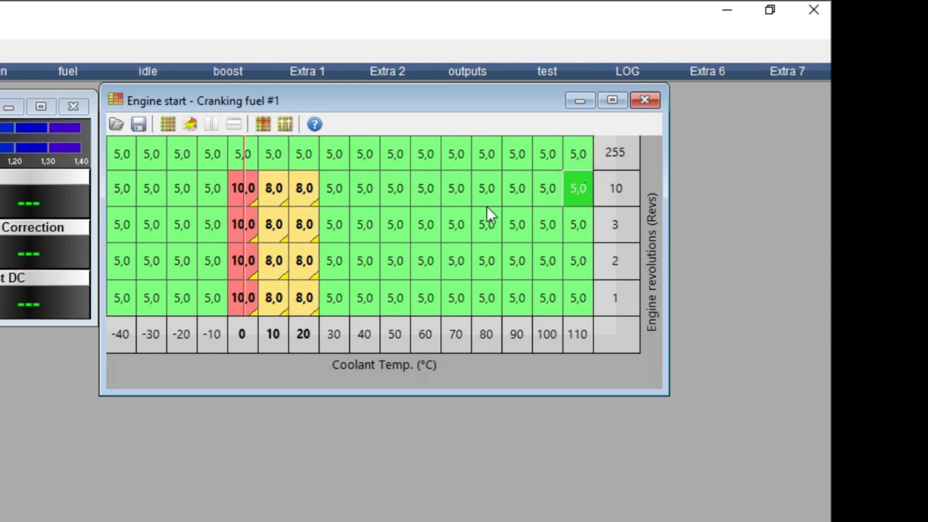
Examine the cranking fuel cells in the 255-revolution row and the 50 to 80 °C columns, and close the table.
drag(249, 153, 292, 153)
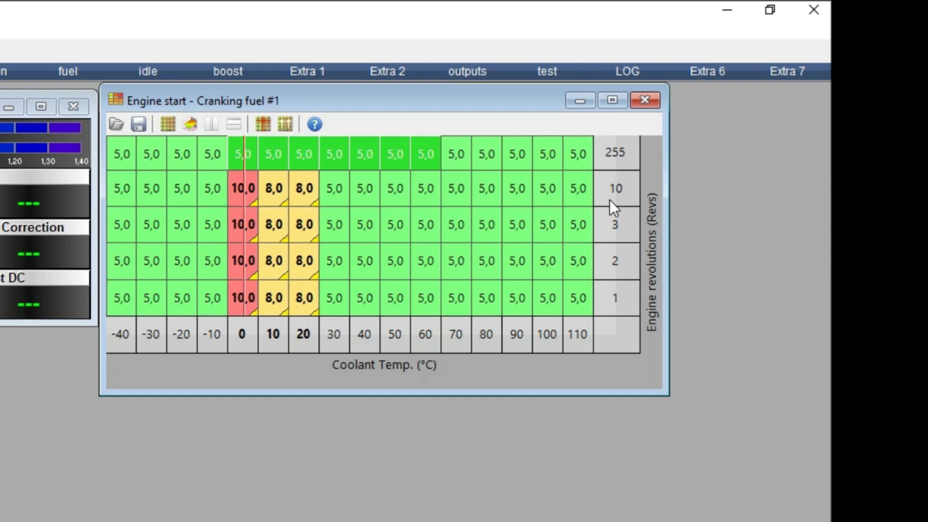
click(509, 224)
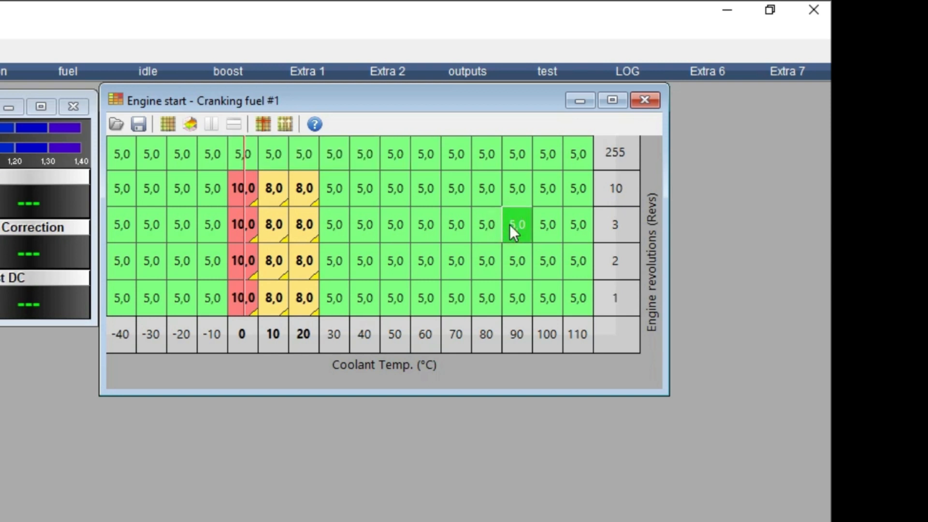
drag(385, 312, 389, 153)
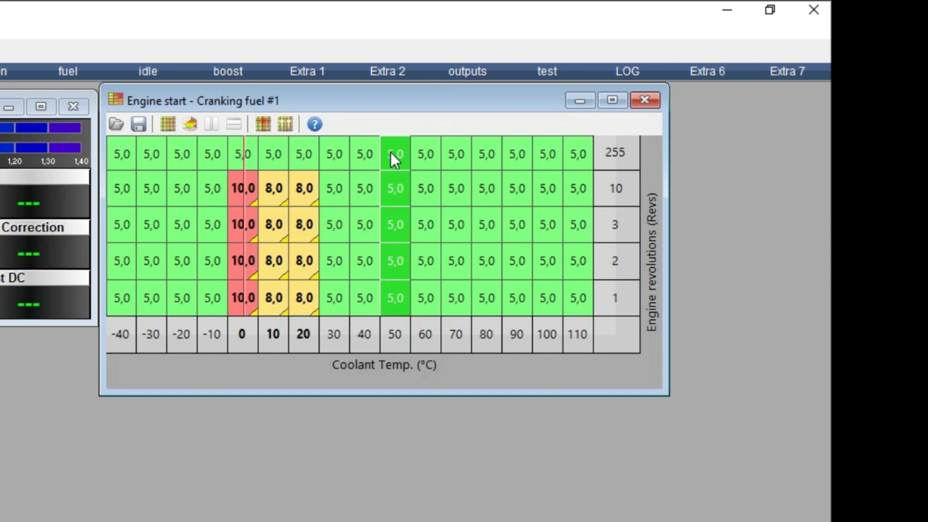
click(420, 148)
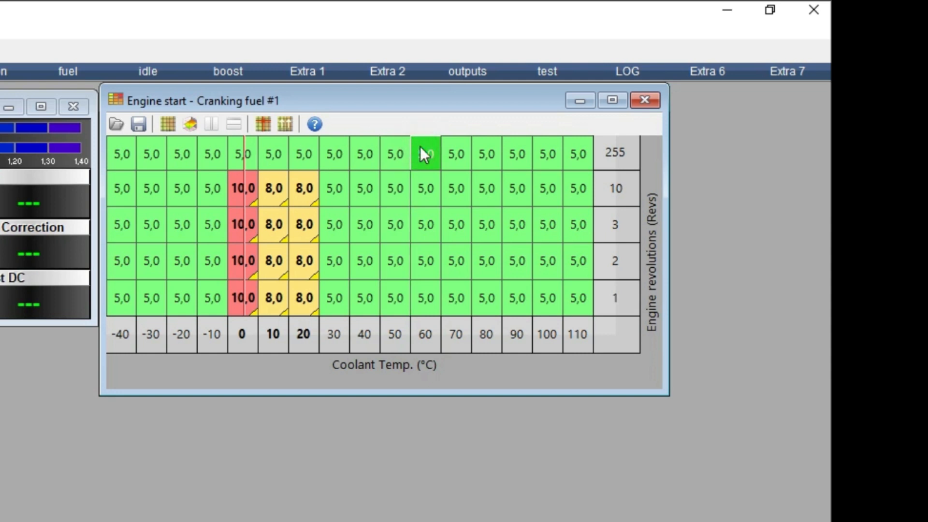
drag(425, 314, 419, 162)
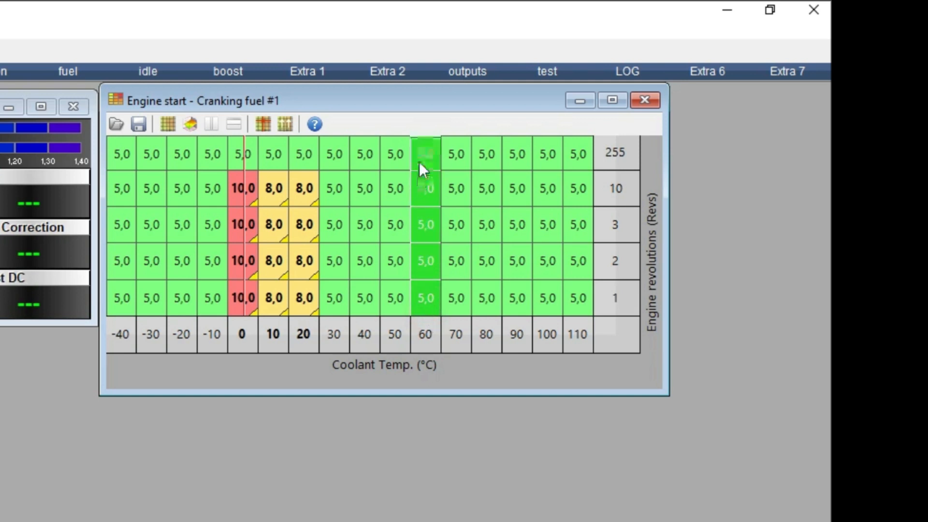
drag(465, 308, 458, 176)
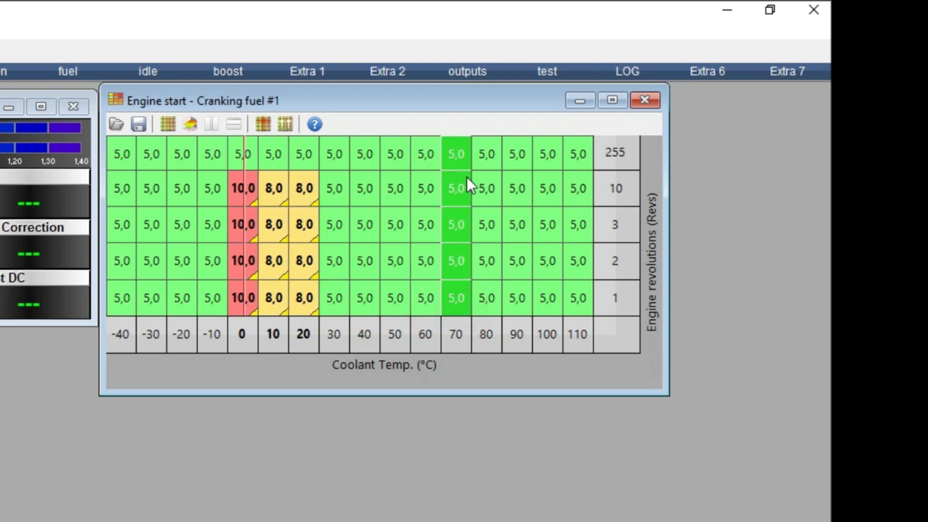
drag(488, 285, 489, 126)
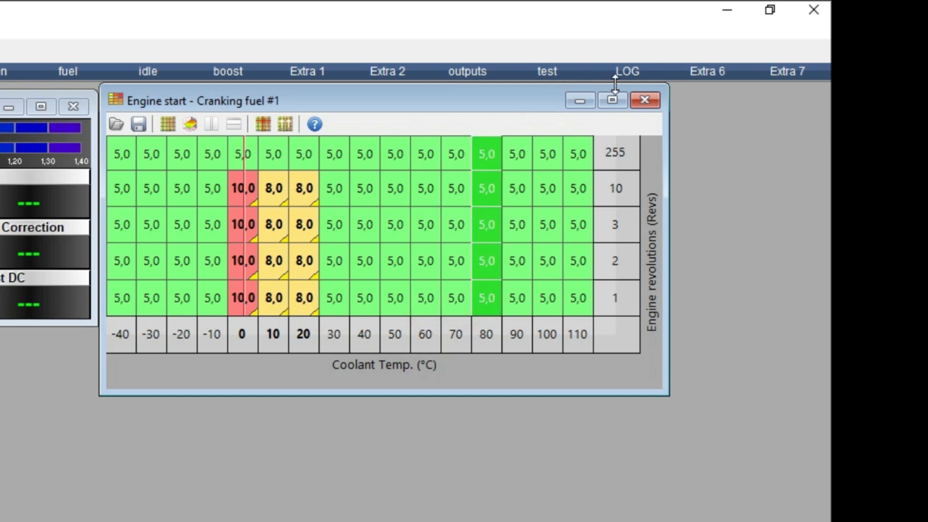
click(648, 104)
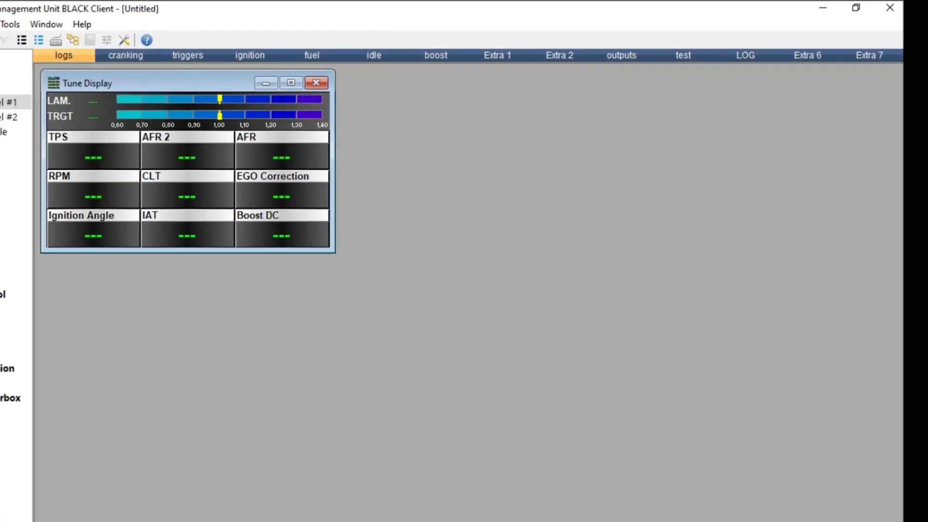
Review the Fuel TPS scale curve for engine start and close it.
click(70, 121)
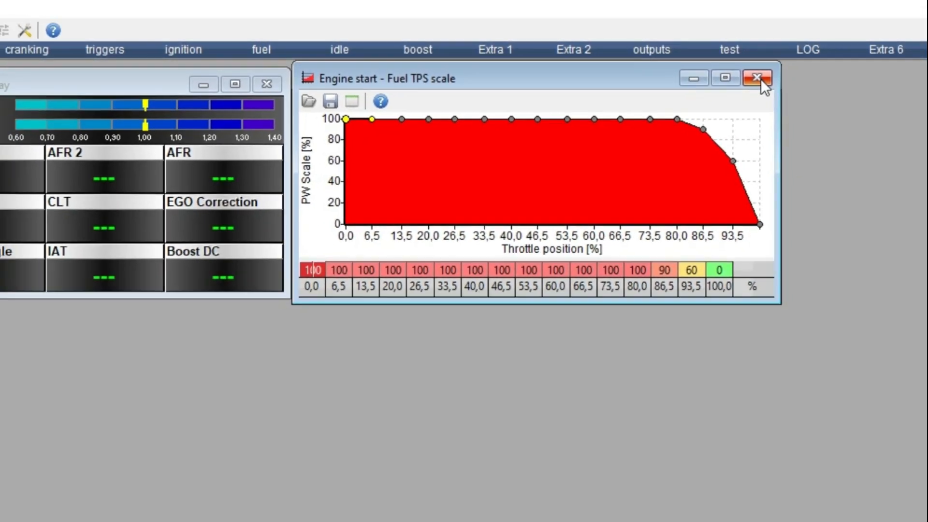
click(757, 77)
Open the Prime pulse curve and set its value at 0 °C coolant temperature to 10 ms.
click(62, 137)
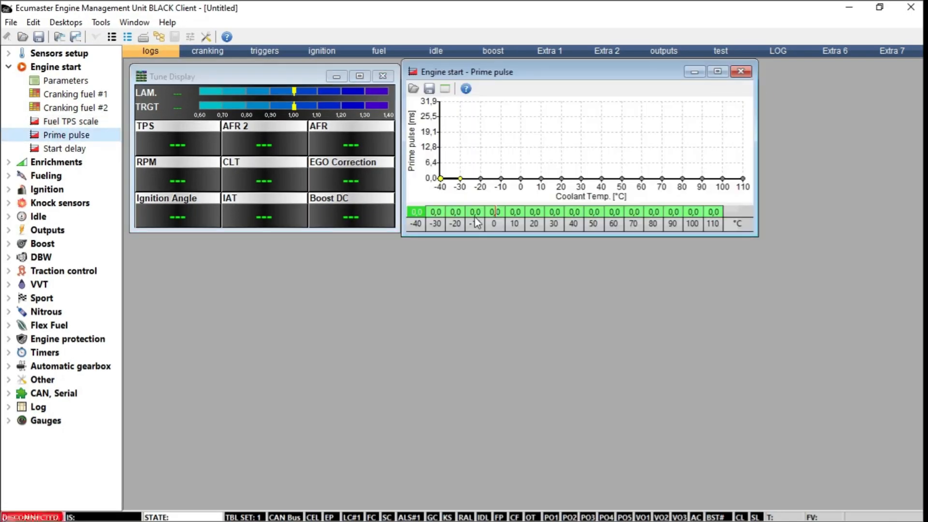
click(500, 212)
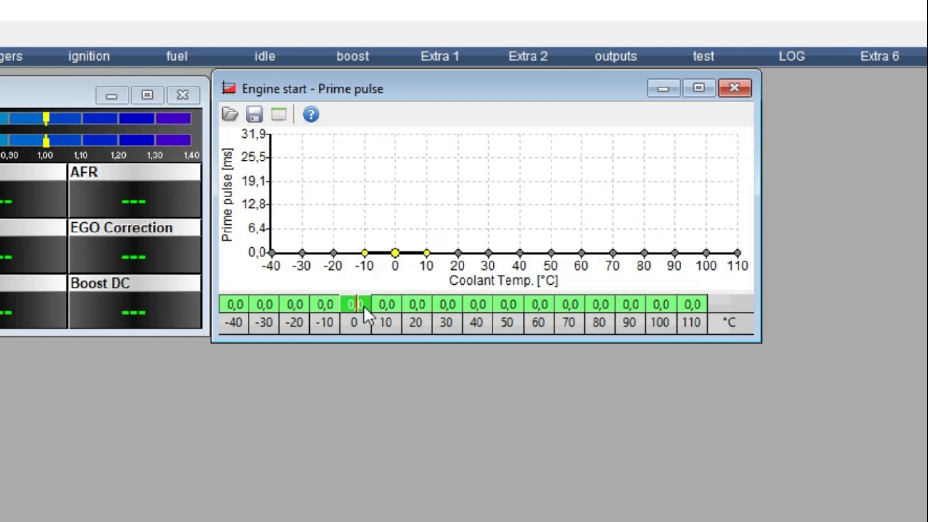
key(Return)
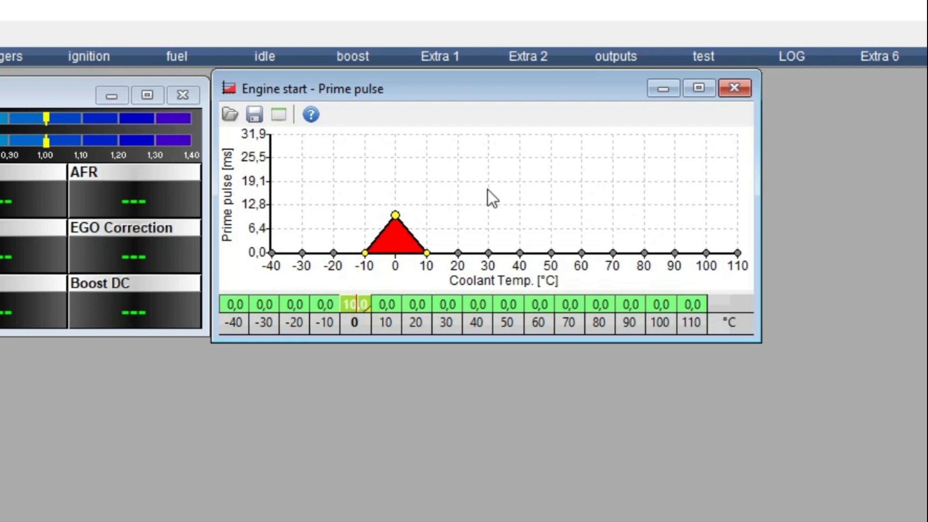
Set the prime pulse at 20 °C coolant temperature to the 31.9 ms maximum and close the curve.
click(412, 305)
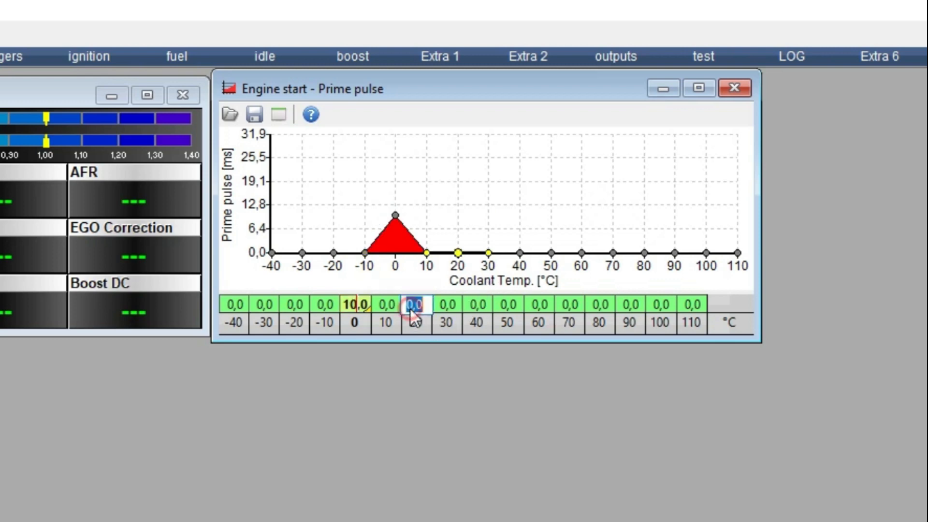
text(50)
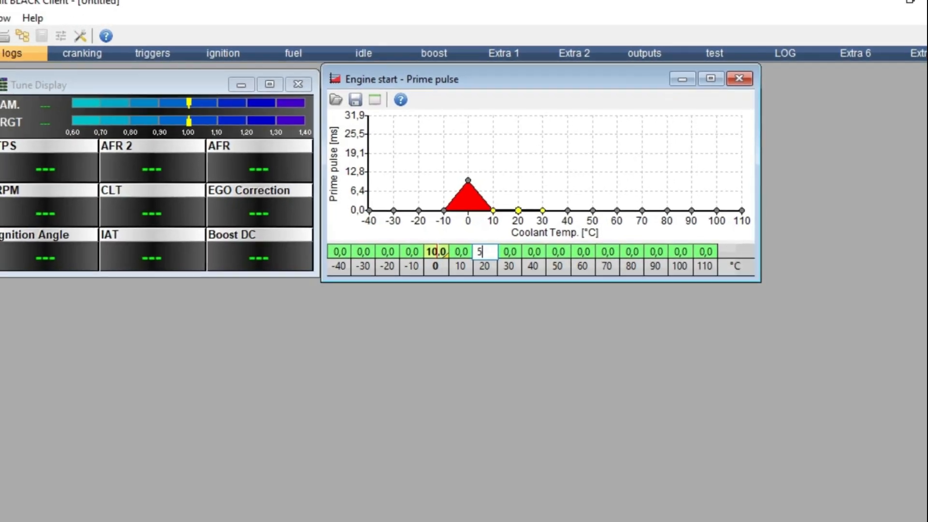
key(Return)
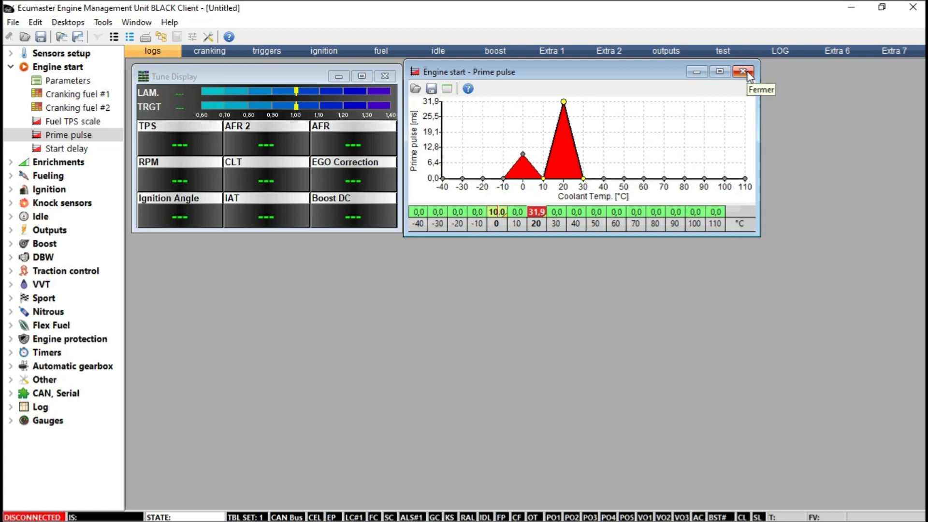
click(744, 72)
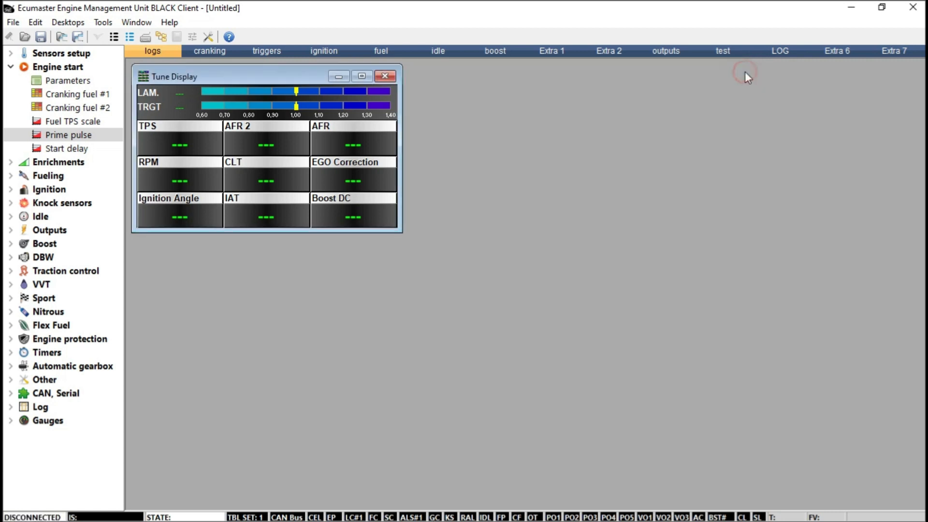
Set the engine start delay to 200 revs for coolant temperatures from -40 to 10 °C and close the curve.
click(71, 149)
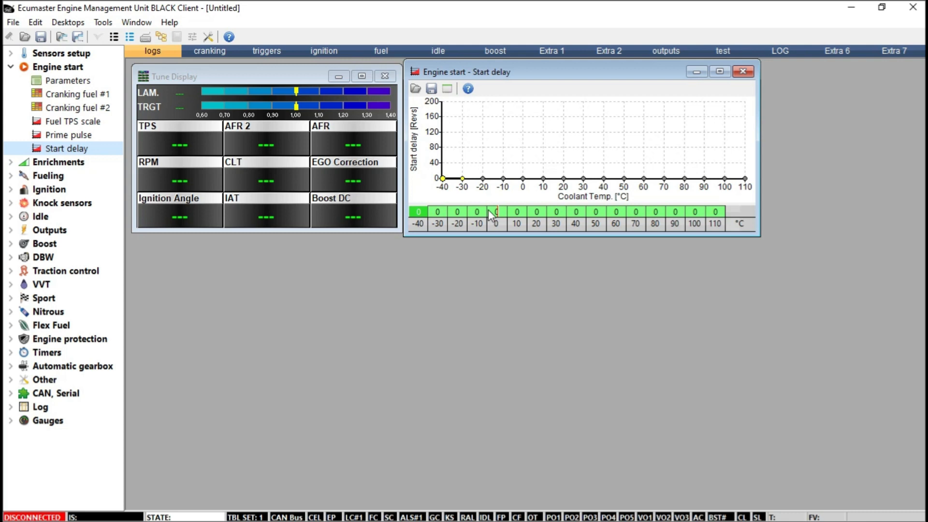
click(556, 212)
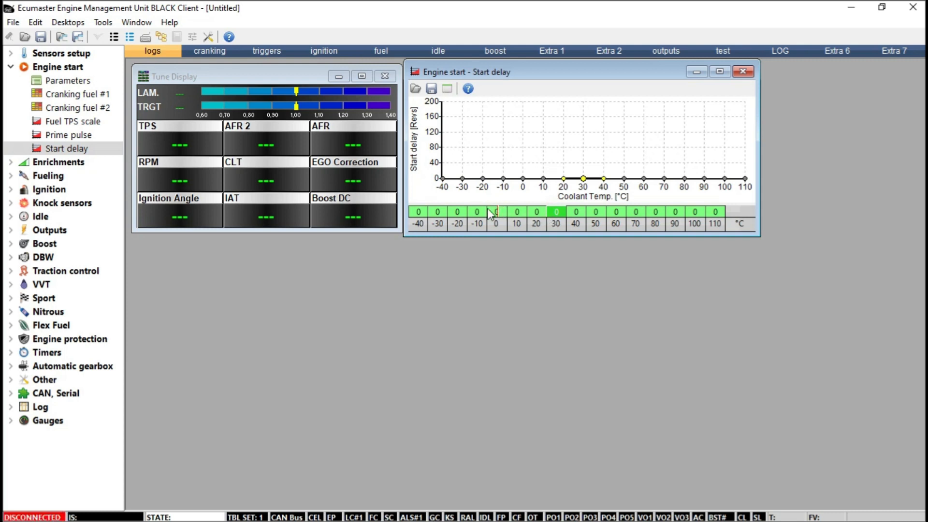
drag(419, 213, 522, 215)
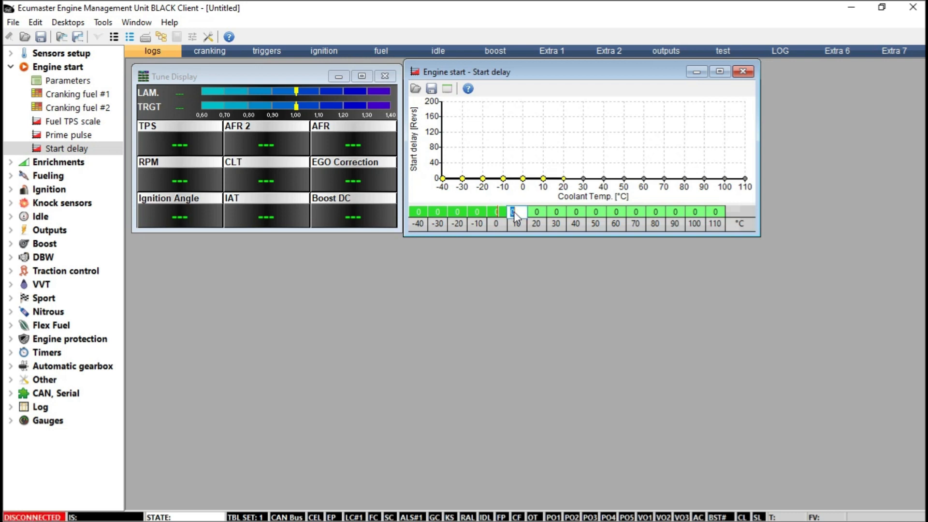
text(300)
key(BackSpace)
key(BackSpace)
key(BackSpace)
text(200)
key(Return)
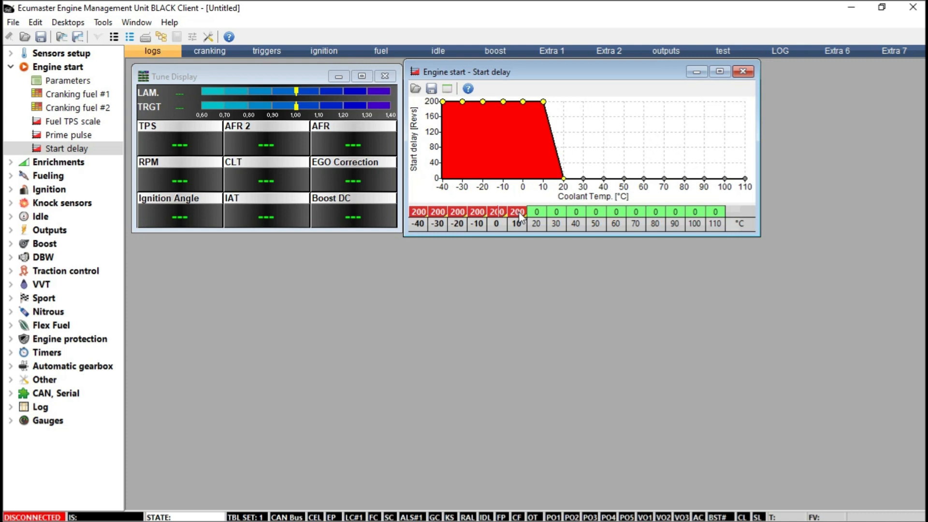
click(743, 72)
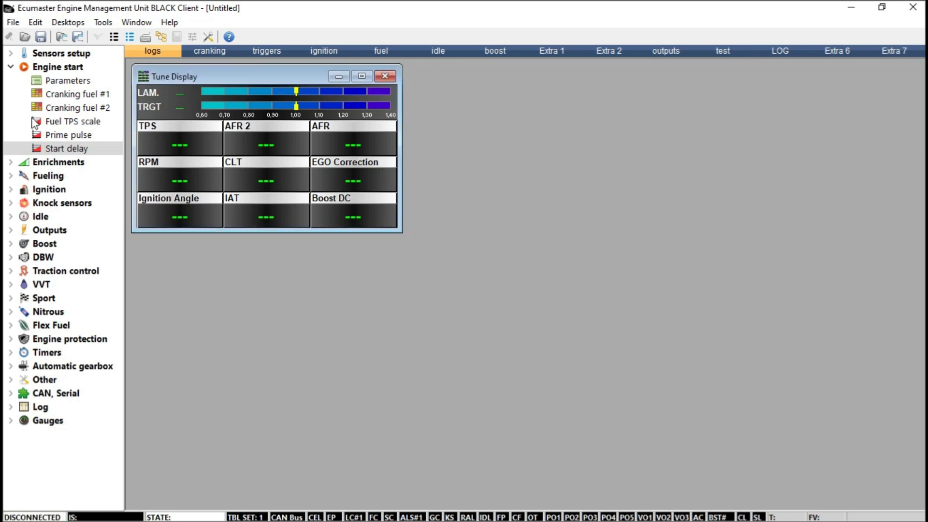
Review the afterstart enrichment parameters, including ASE duration and the ignition lock settings, and close them.
click(9, 68)
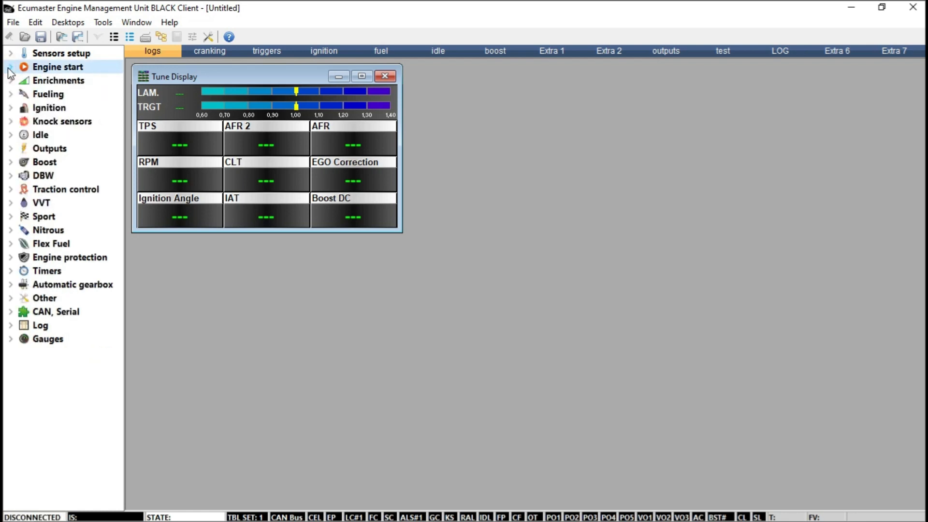
click(11, 82)
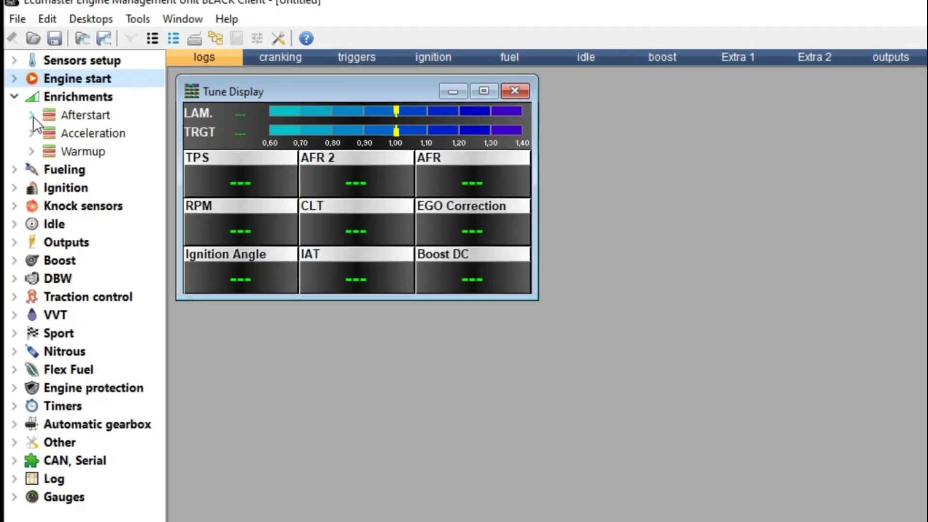
click(32, 116)
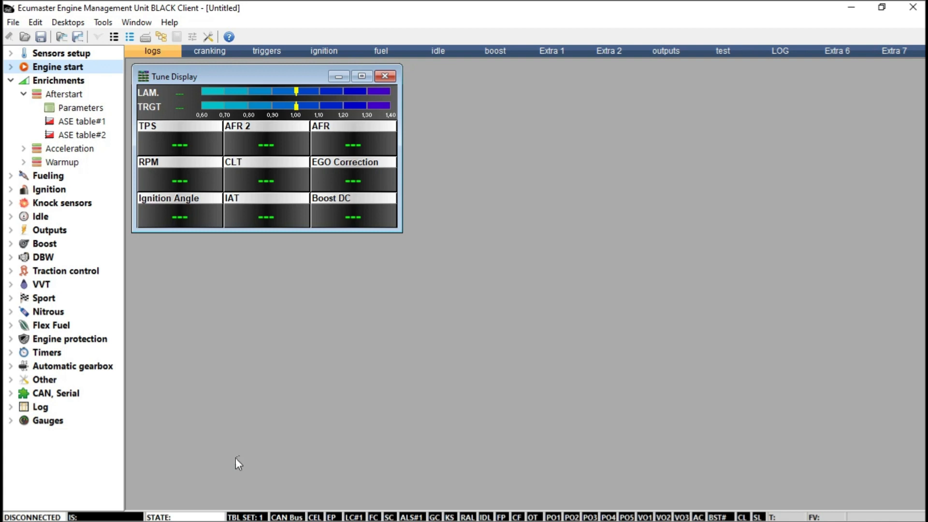
click(88, 108)
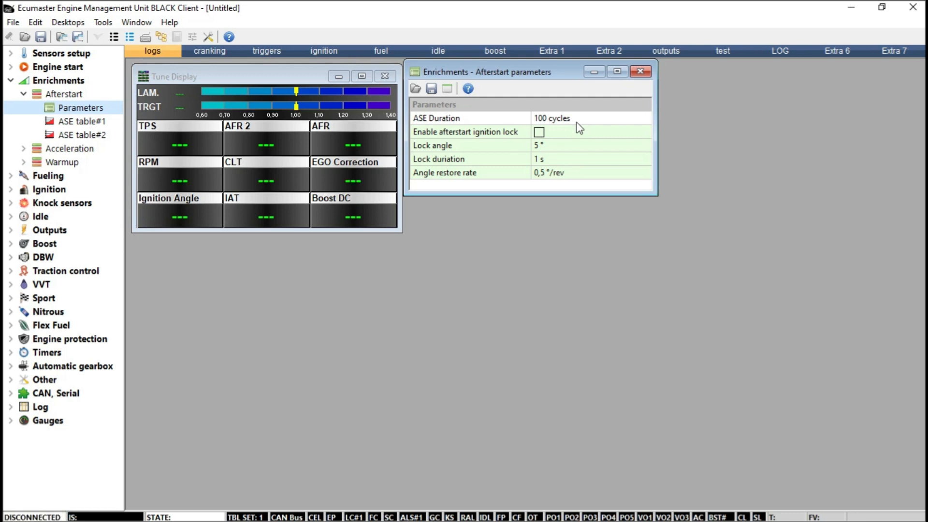
click(644, 72)
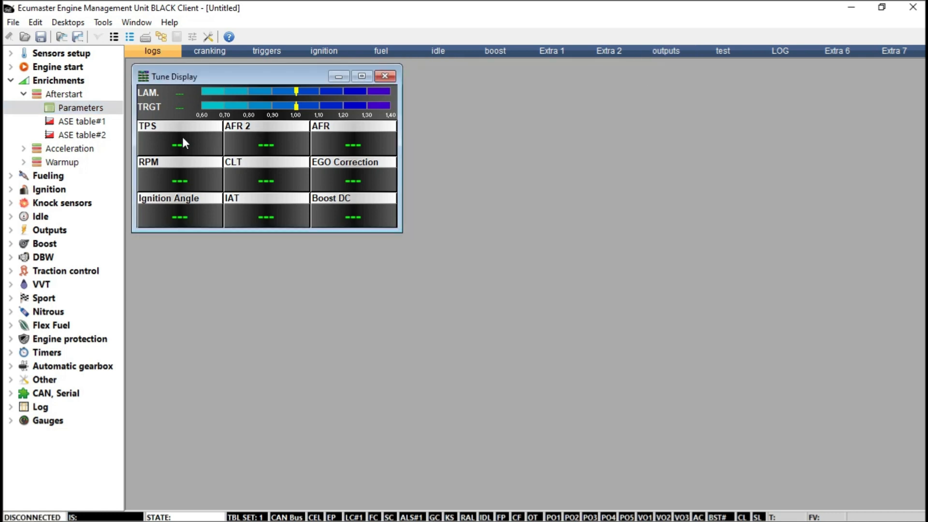
Examine the acceleration enrichment parameters, including the dTPS threshold, sustain rates and full group injection option, and close them.
click(24, 94)
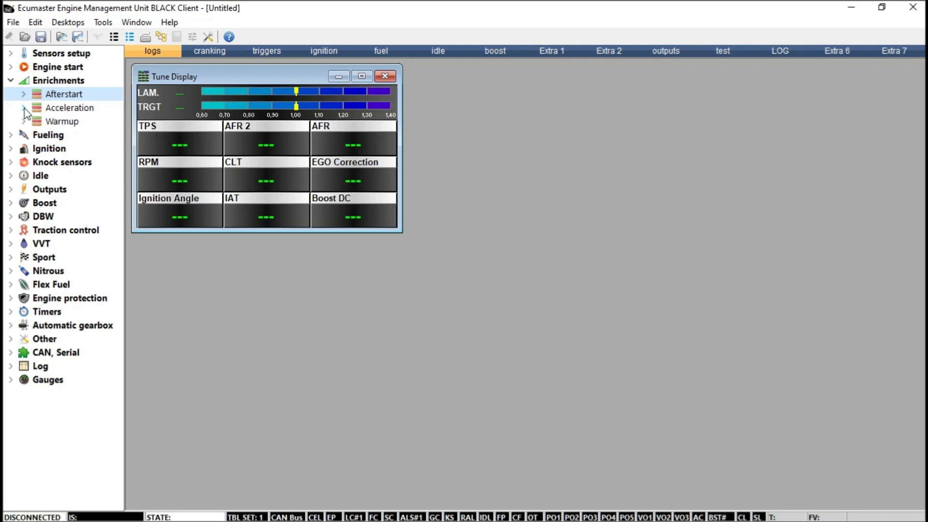
click(24, 108)
click(24, 108)
click(23, 108)
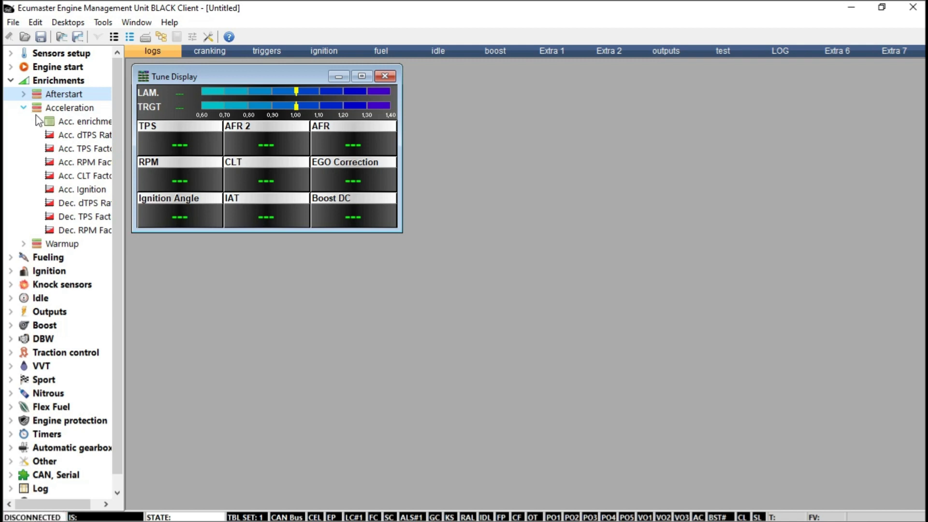
drag(39, 505, 52, 507)
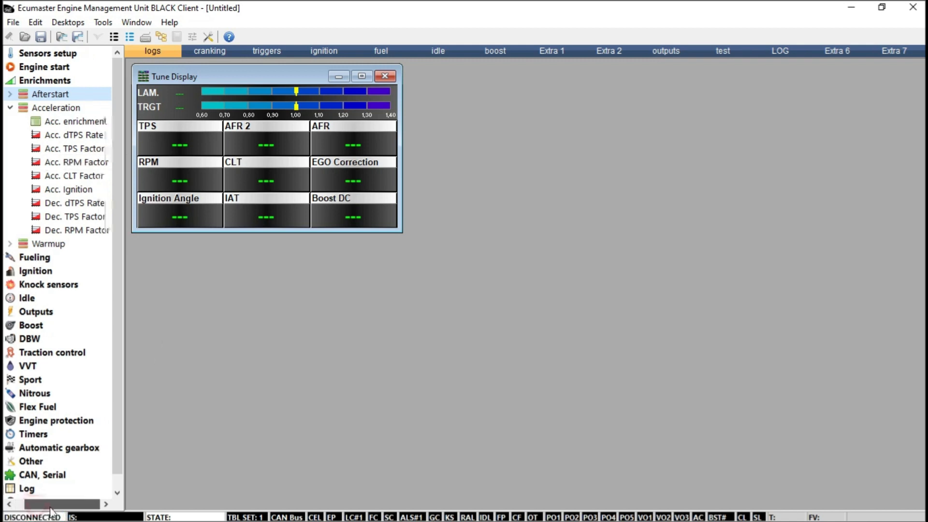
click(81, 122)
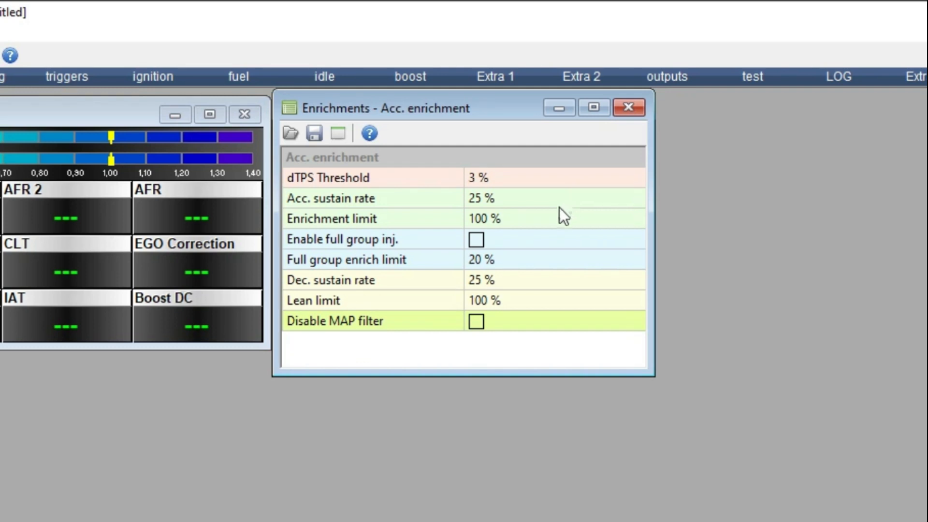
click(477, 240)
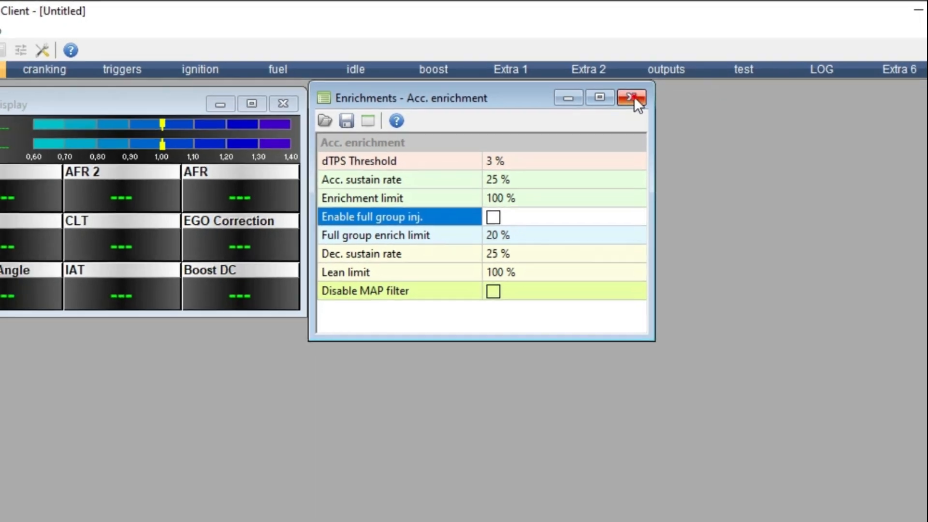
click(628, 107)
Review the Acc. dTPS Rate and Acc. TPS Factor curves for acceleration enrichment and close both.
double_click(77, 136)
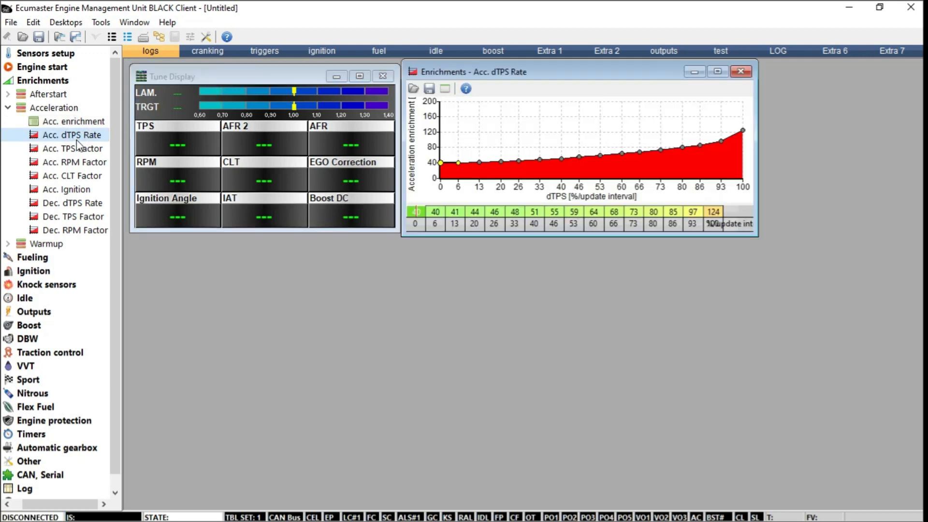
double_click(74, 149)
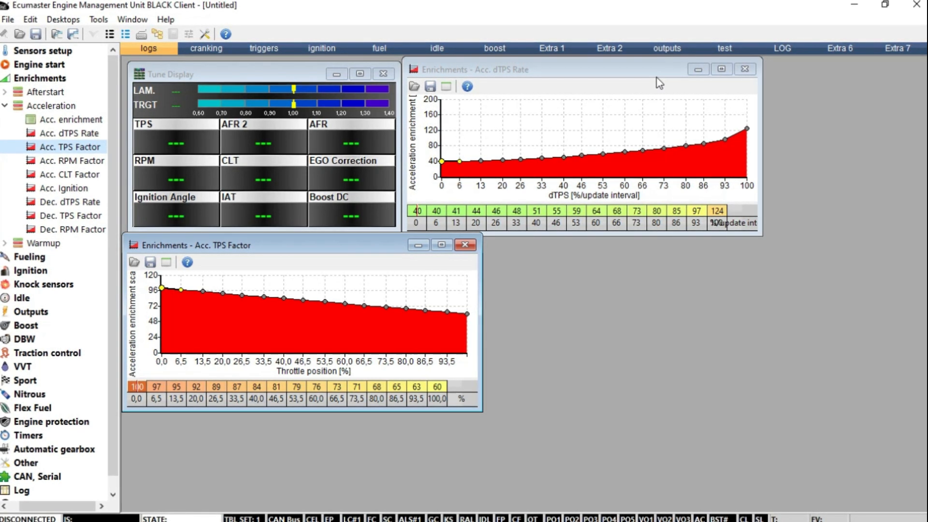
click(759, 76)
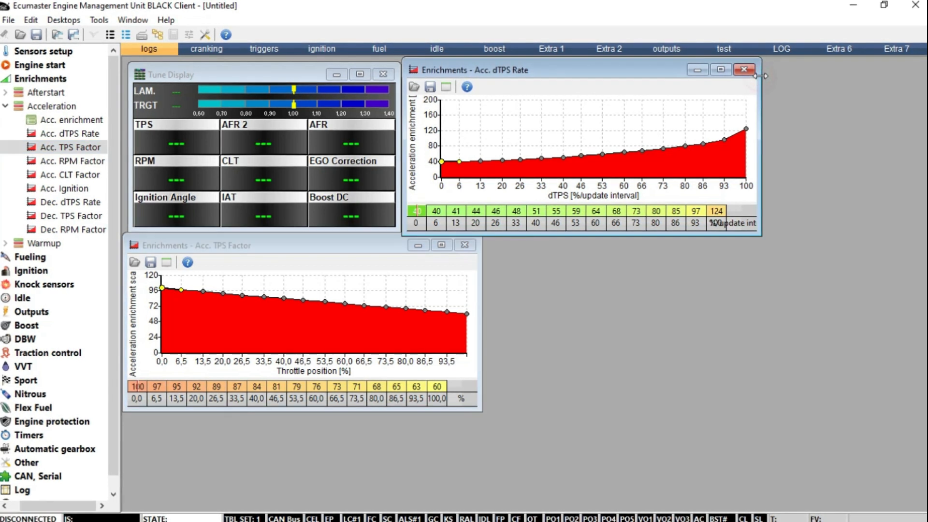
click(463, 245)
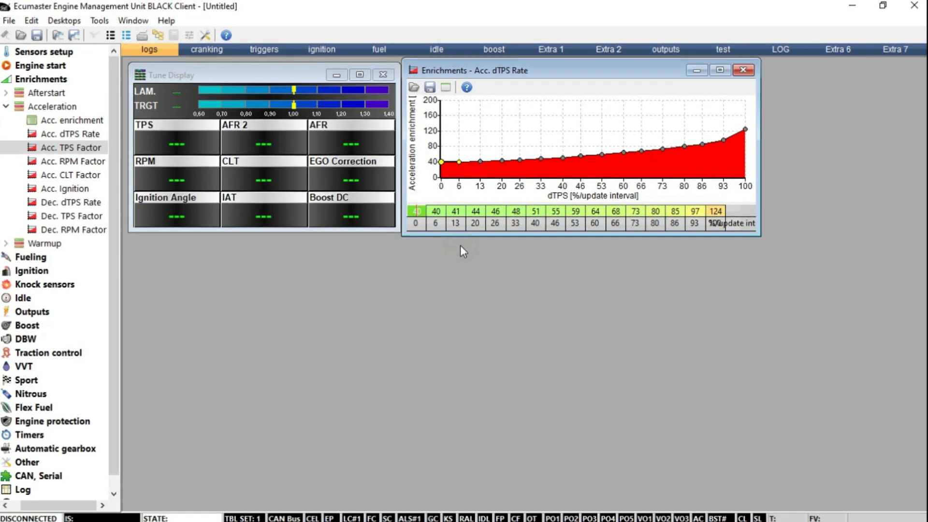
click(743, 71)
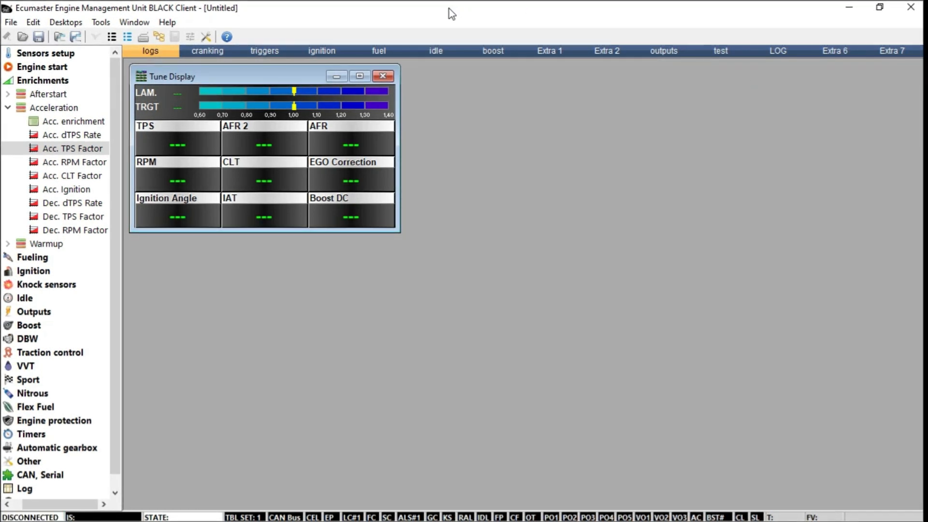
View VE table #1 on the fuel desktop, close the table and return to the logs desktop.
click(387, 50)
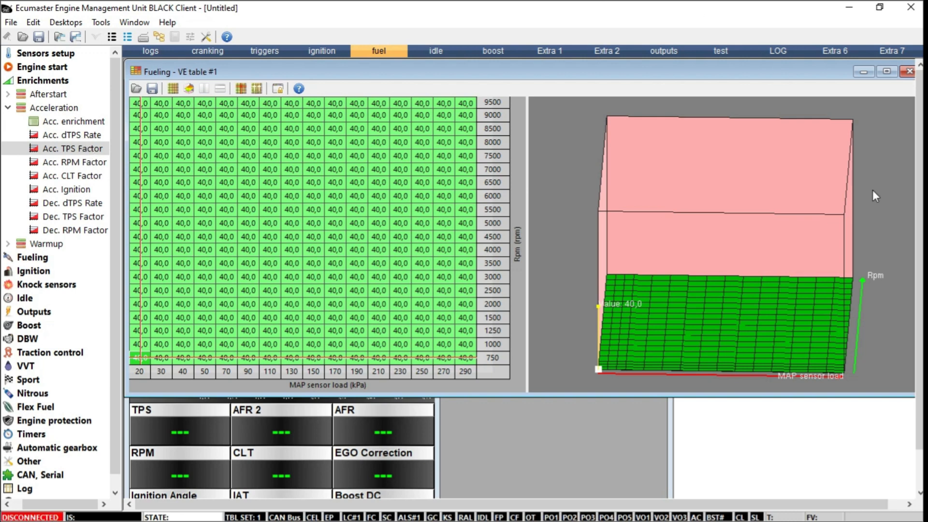
click(908, 71)
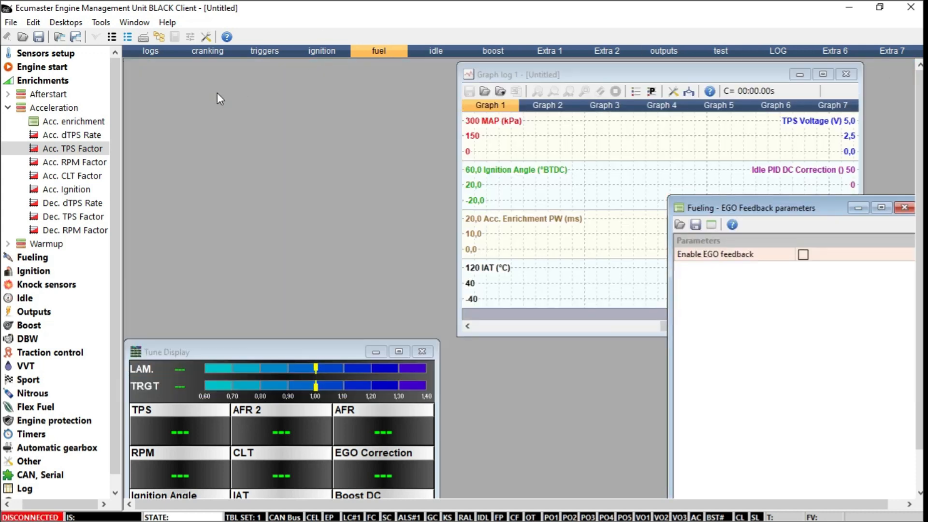
click(146, 49)
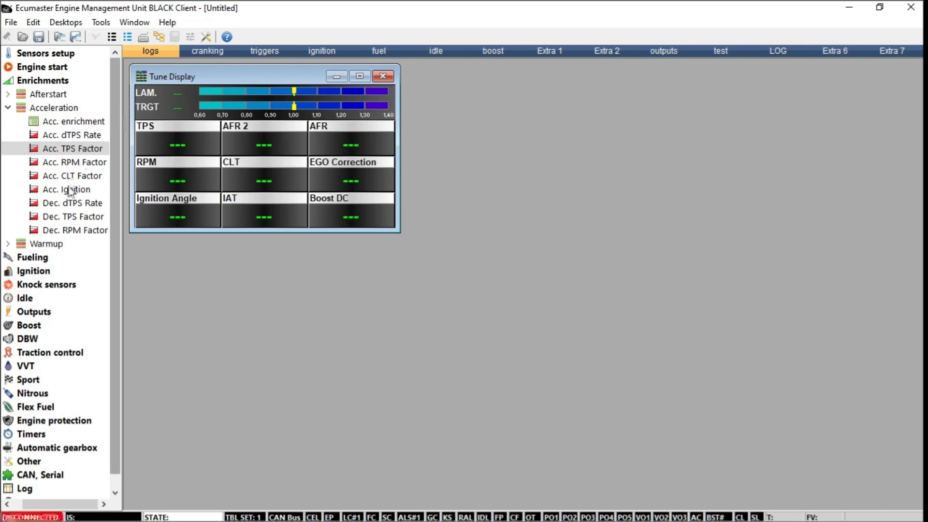
Review the Acc. RPM Factor and Acc. CLT Factor curves one after the other, closing each.
click(72, 163)
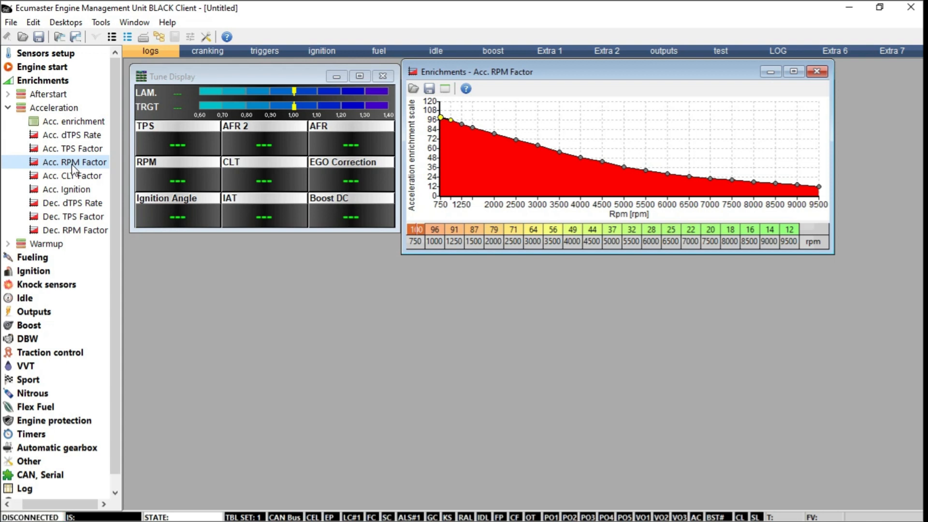
click(817, 73)
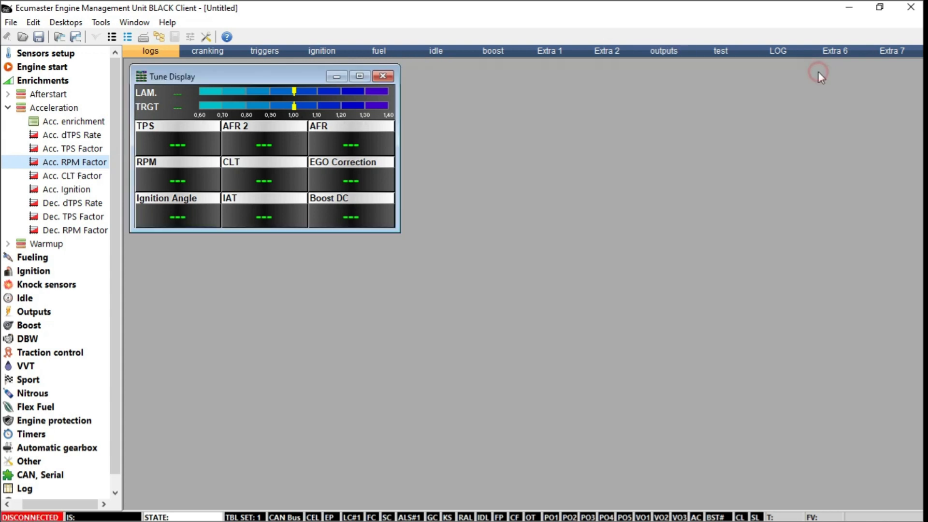
click(64, 176)
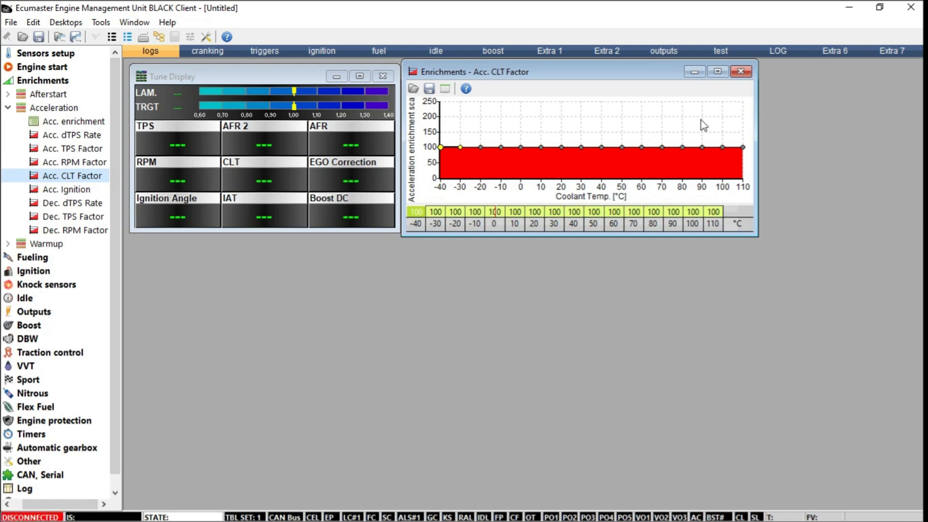
click(738, 73)
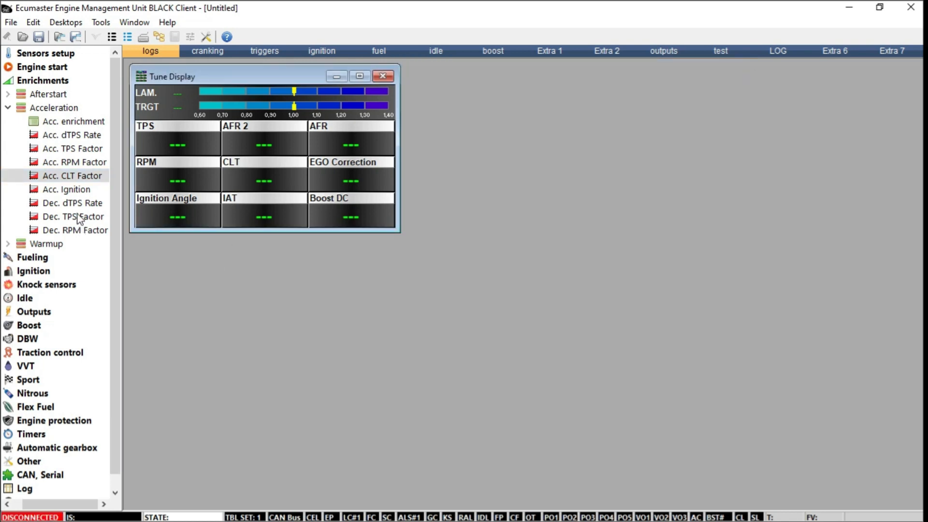
Review the Acc. Ignition correction curve and the Dec. dTPS Rate curve, closing each.
click(75, 189)
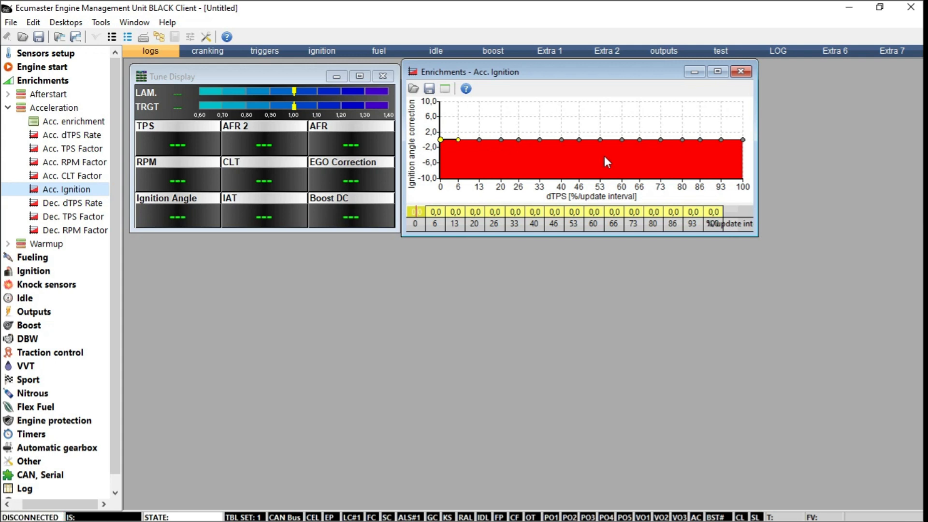
click(740, 71)
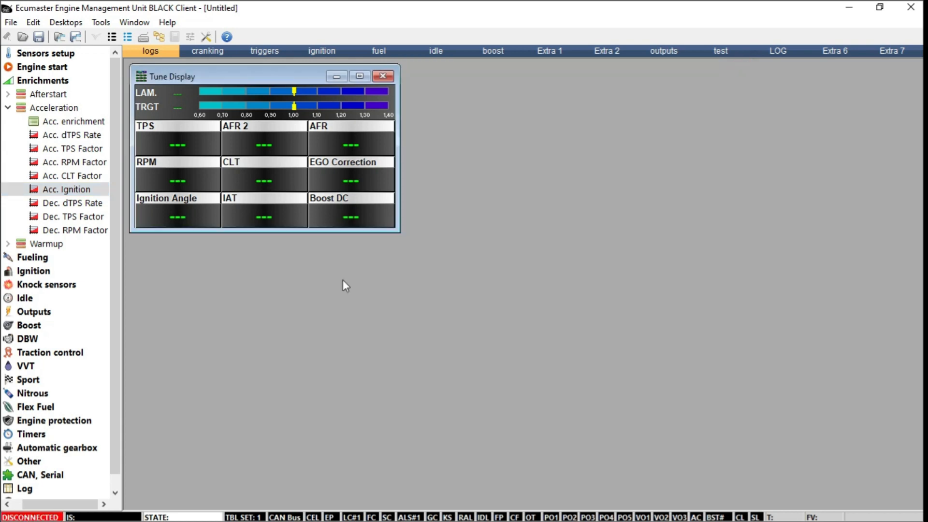
click(76, 201)
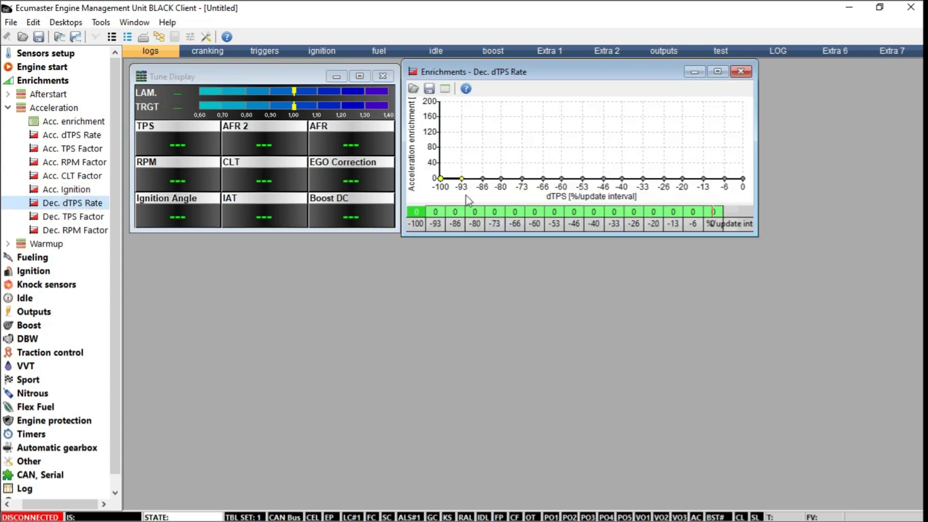
click(740, 71)
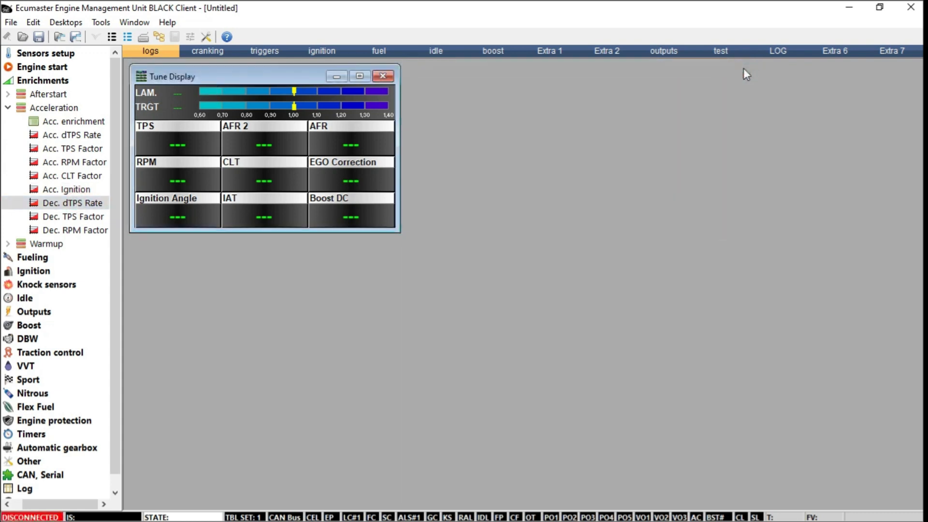
Open the Warmup #1 enrichment table to examine it, and expand the acceleration enrichment group again.
click(9, 109)
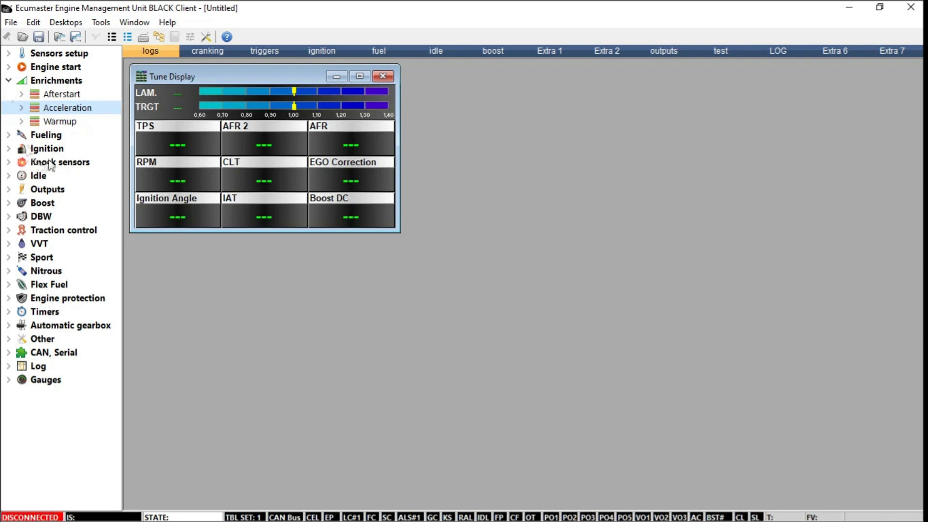
click(22, 122)
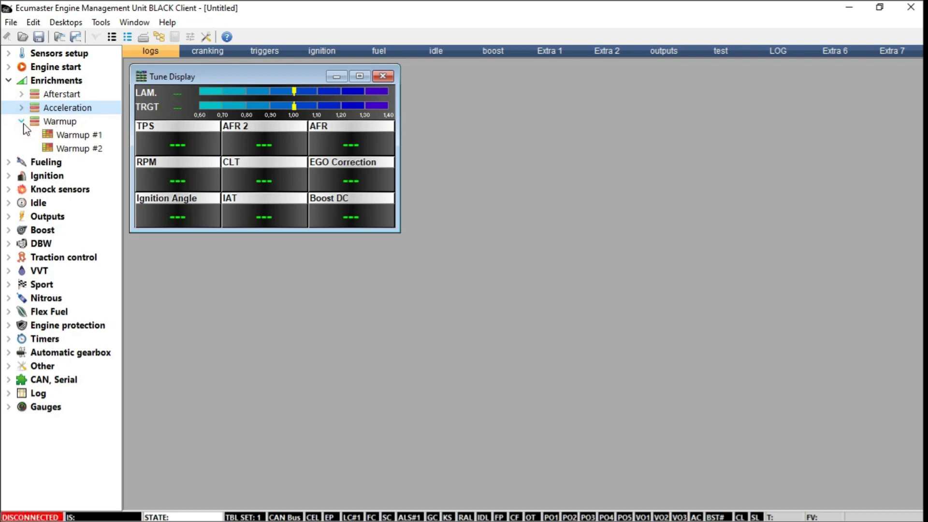
click(65, 137)
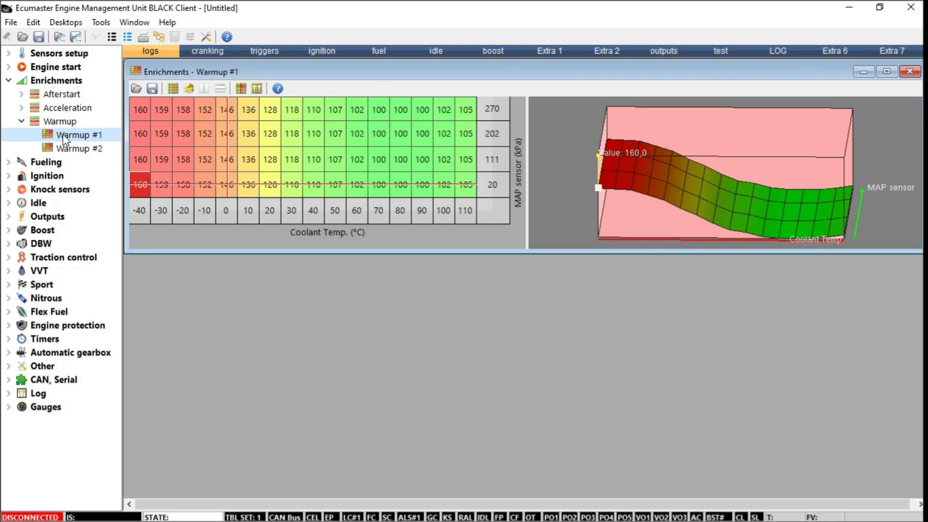
click(21, 107)
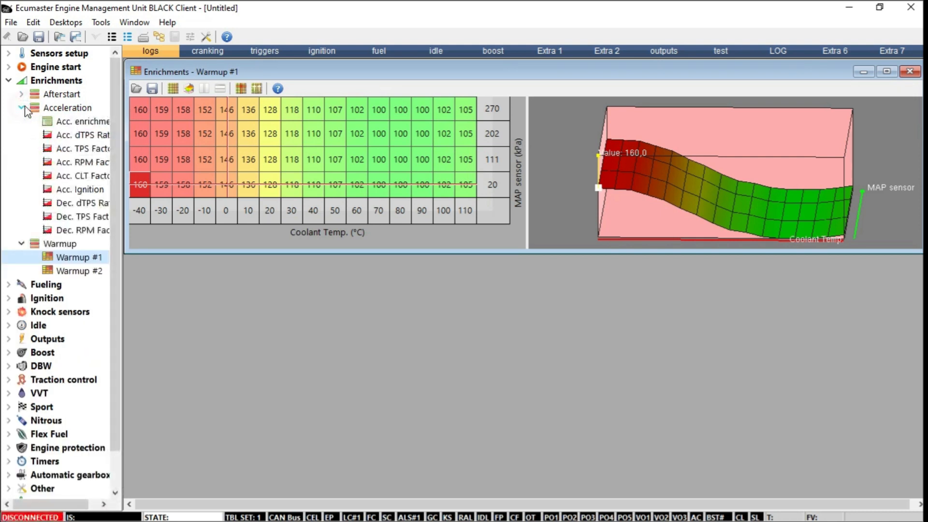
Review the Acc. CLT Factor curve and close it, then examine the 10 °C, 20 kPa cell of the Warmup #1 table.
click(83, 176)
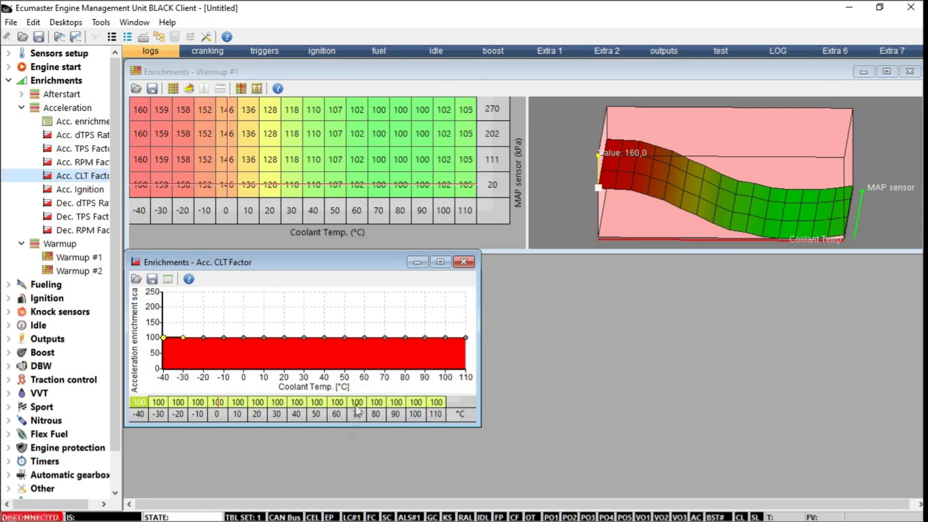
click(464, 262)
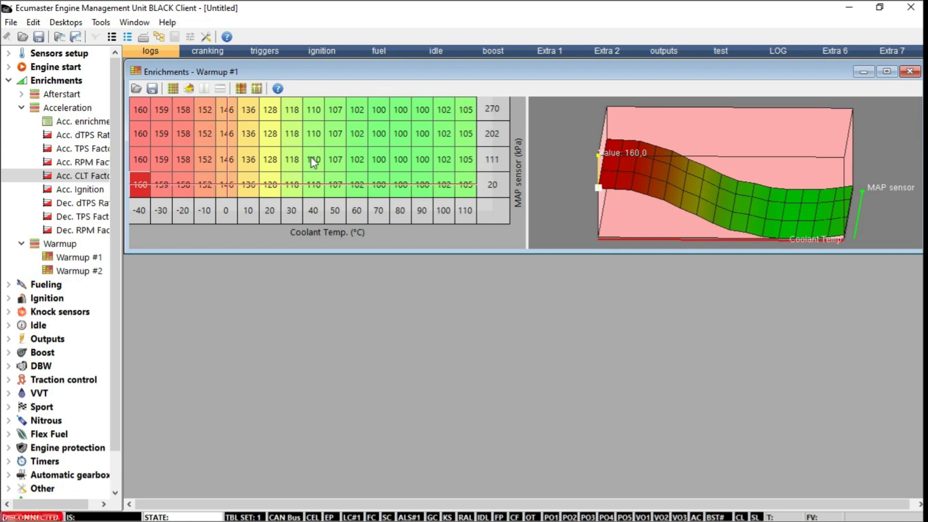
click(256, 185)
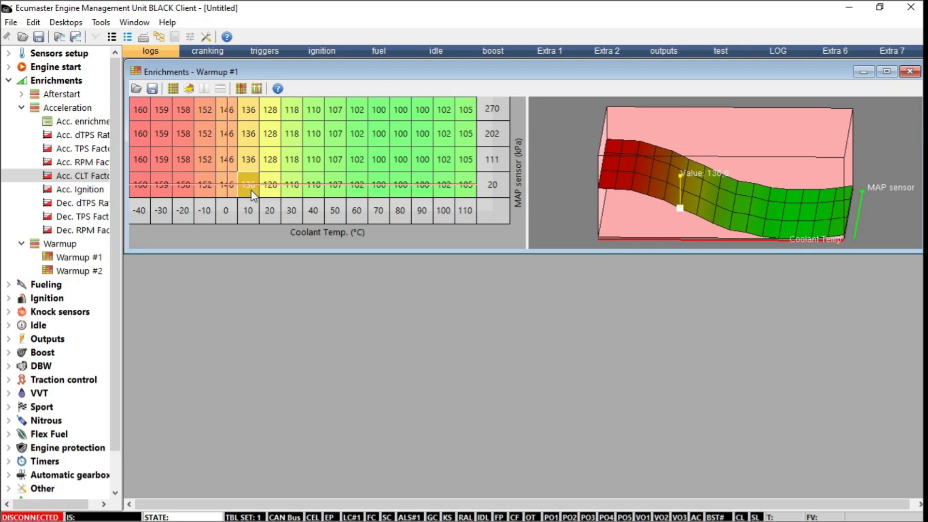
Open VE table #1 from the fueling tables on the fuel desktop to examine it.
click(374, 50)
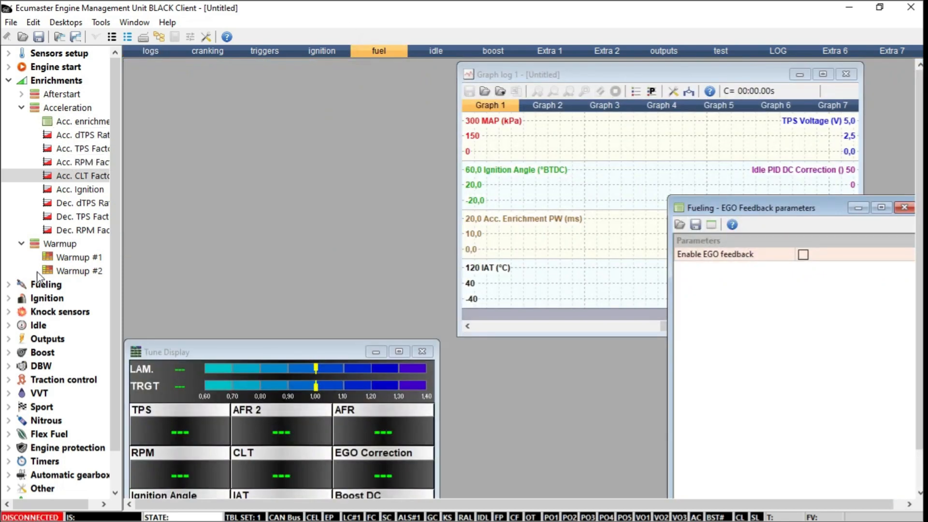
click(5, 287)
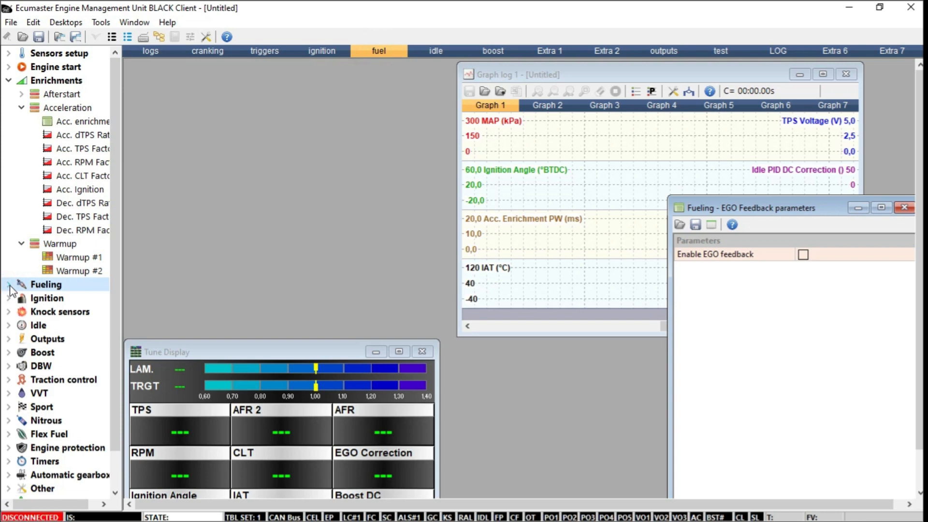
click(9, 284)
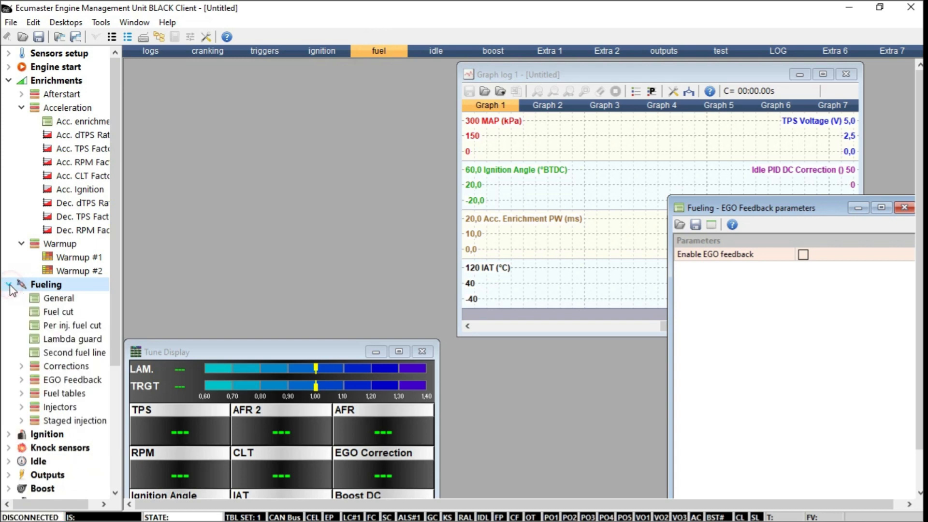
click(21, 393)
double_click(78, 407)
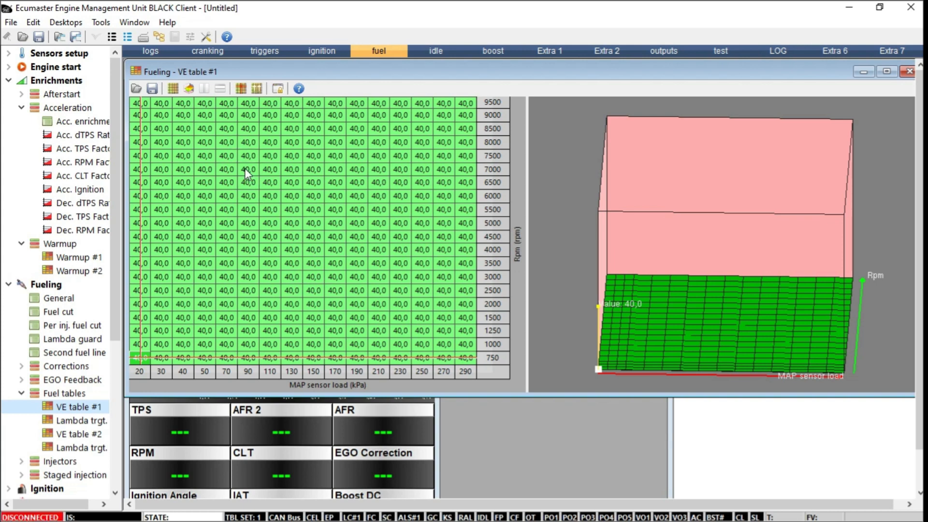
Examine the 70 to 90 °C columns of Warmup #1 on the logs desktop and compare them with VE table #1 on the fuel desktop.
click(144, 53)
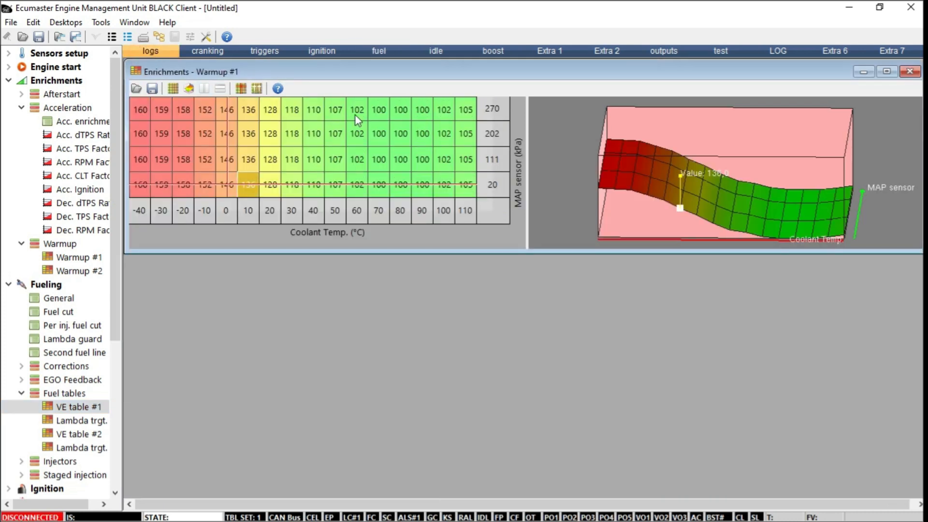
mouse_move(376, 184)
mouse_down()
mouse_move(419, 182)
mouse_move(416, 118)
mouse_up()
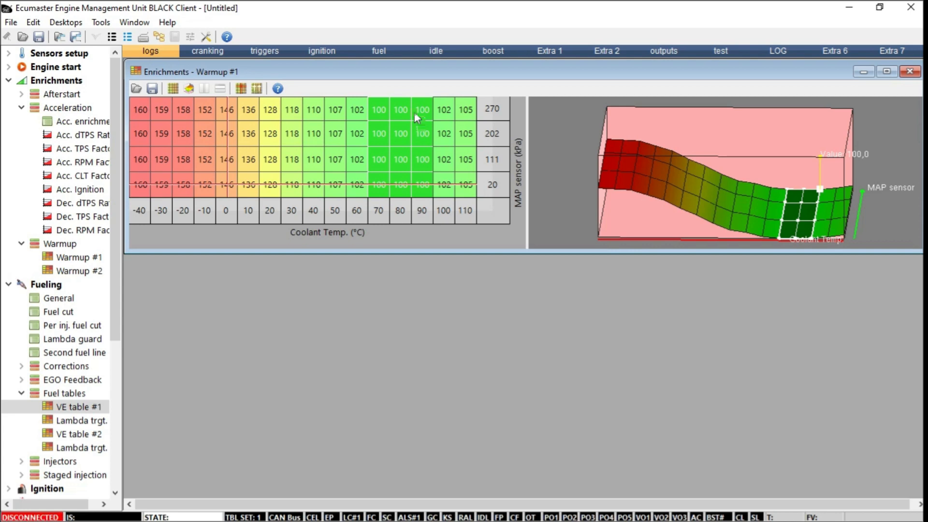
click(381, 54)
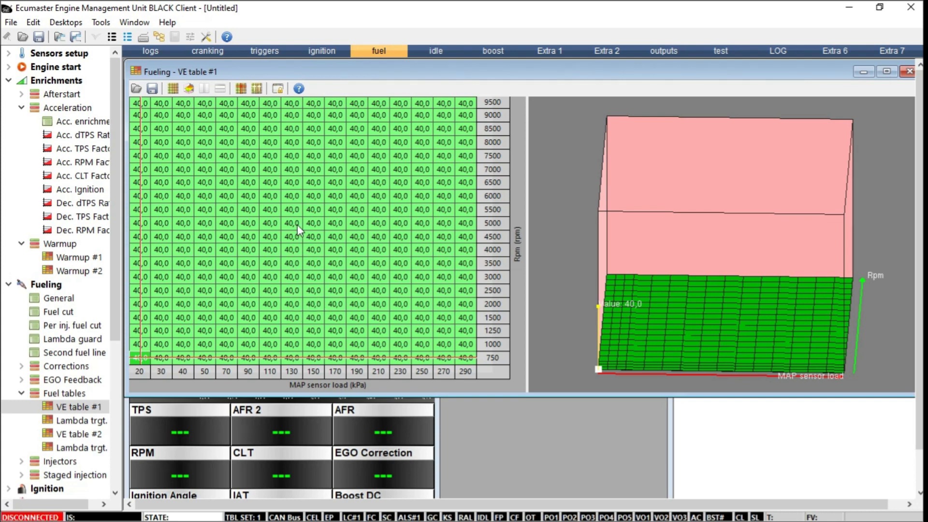
Inspect Warmup #1 cells between 30 and 70 °C at 20 and 111 kPa on the logs desktop, and close the table.
click(150, 53)
click(297, 165)
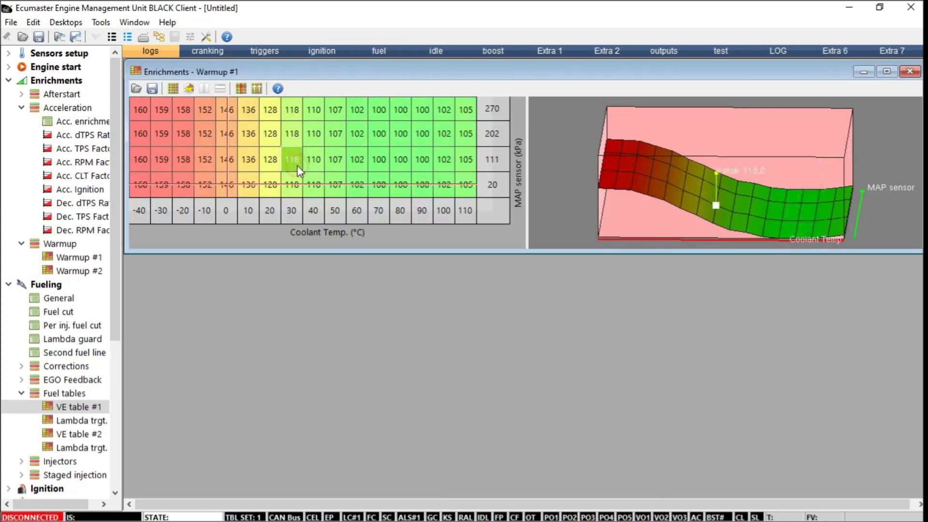
click(357, 185)
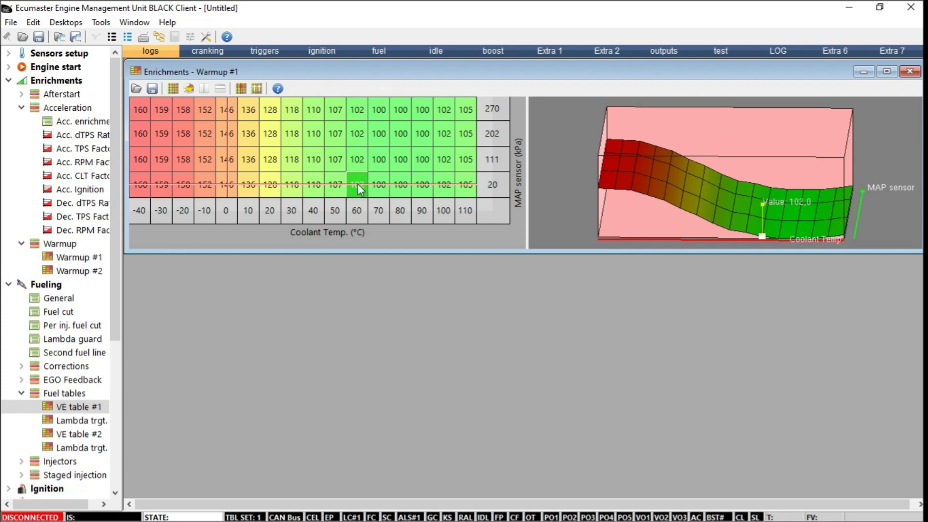
click(339, 187)
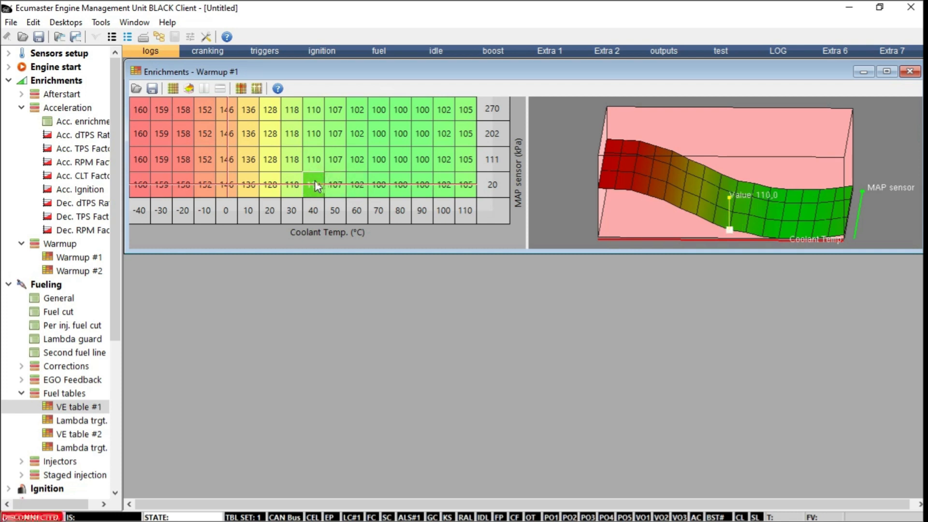
click(287, 185)
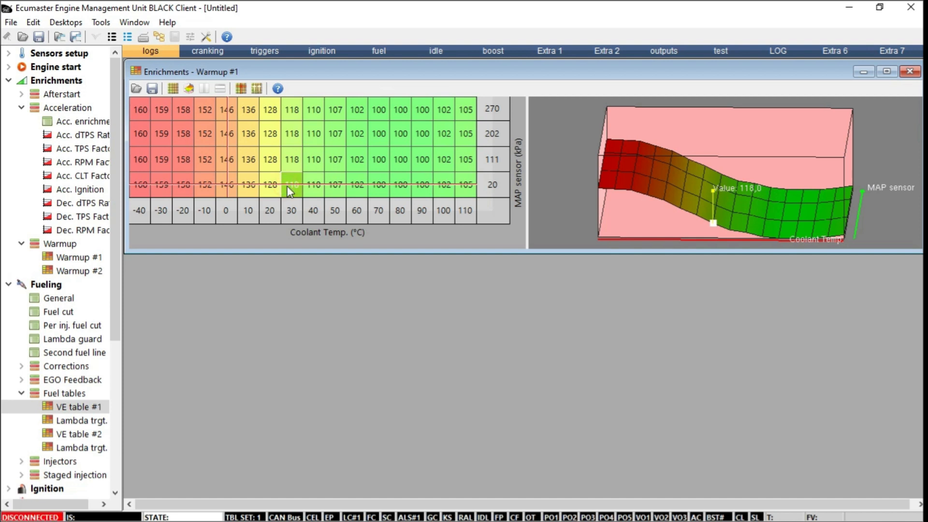
click(379, 158)
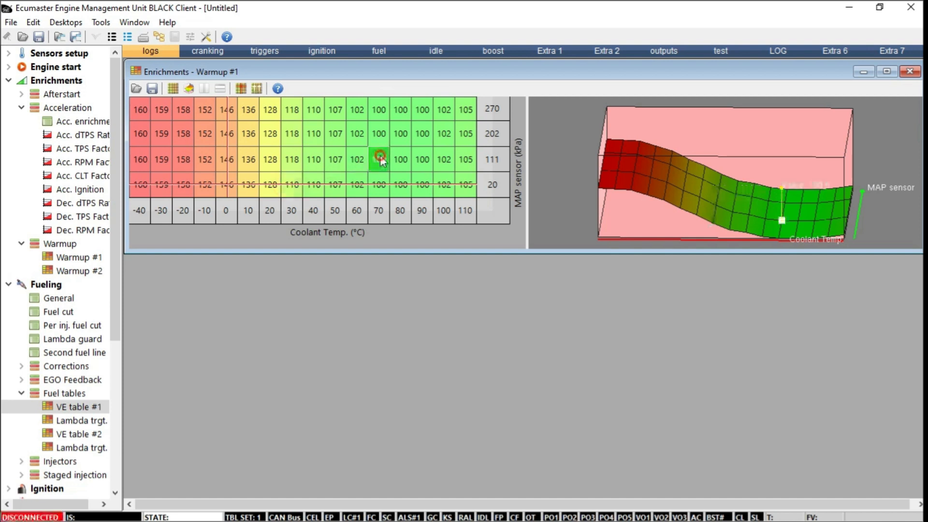
click(289, 184)
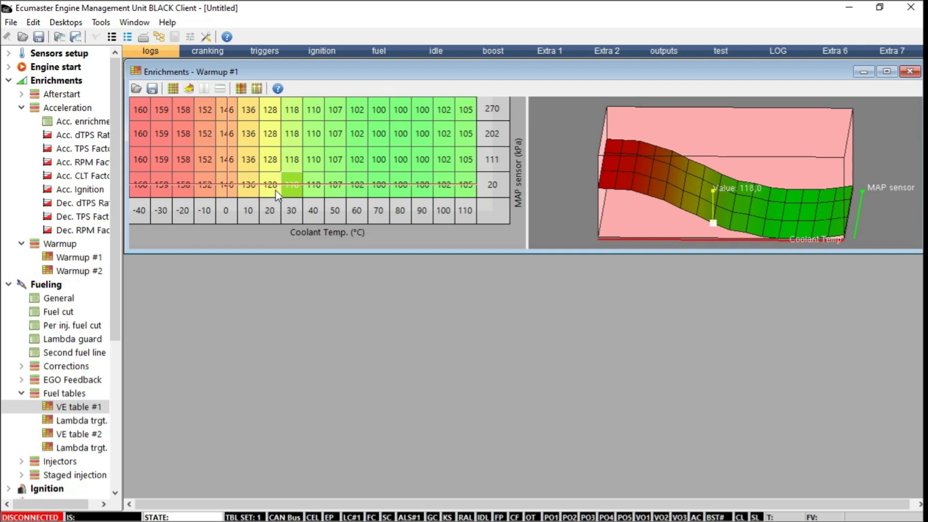
click(287, 165)
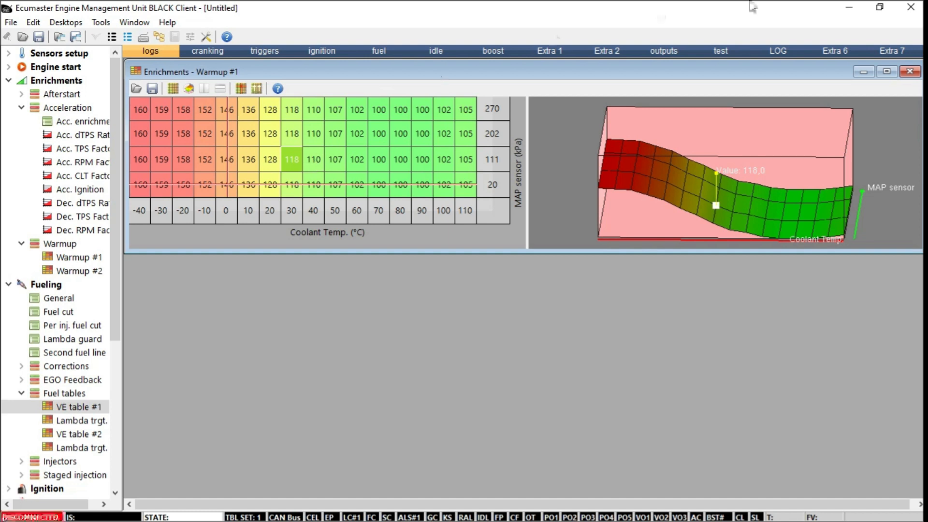
click(910, 73)
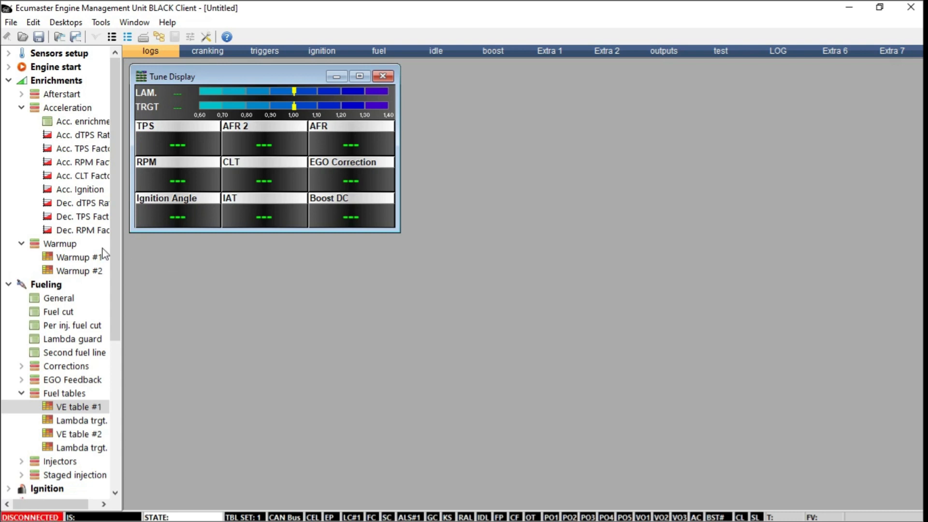
Open the Warmup #2 enrichment table to review it, and close it.
double_click(84, 273)
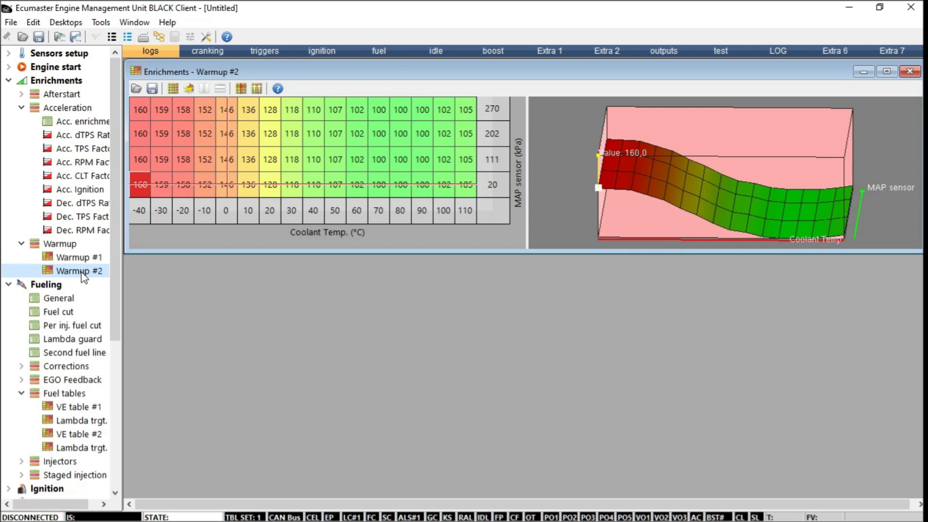
click(908, 73)
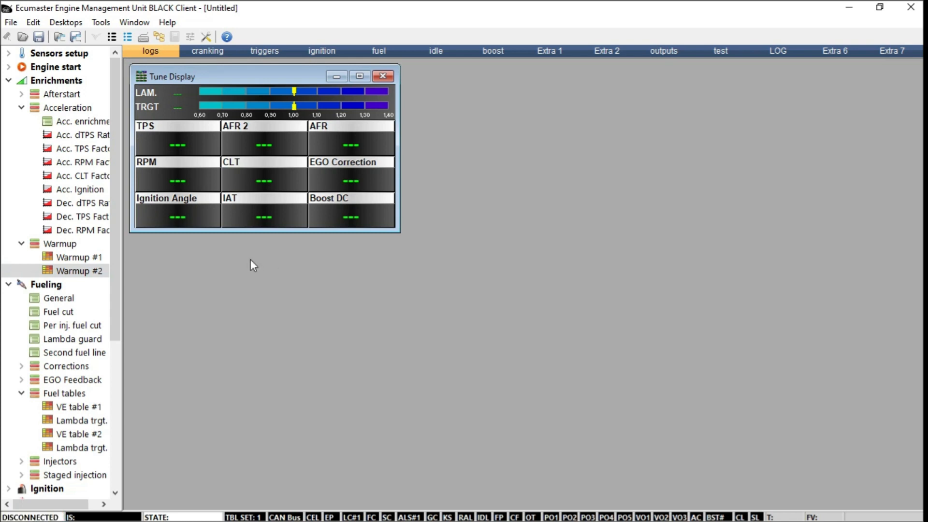
Collapse the Warmup and Acceleration subgroups and the Fueling and Enrichments groups in the settings tree.
click(21, 244)
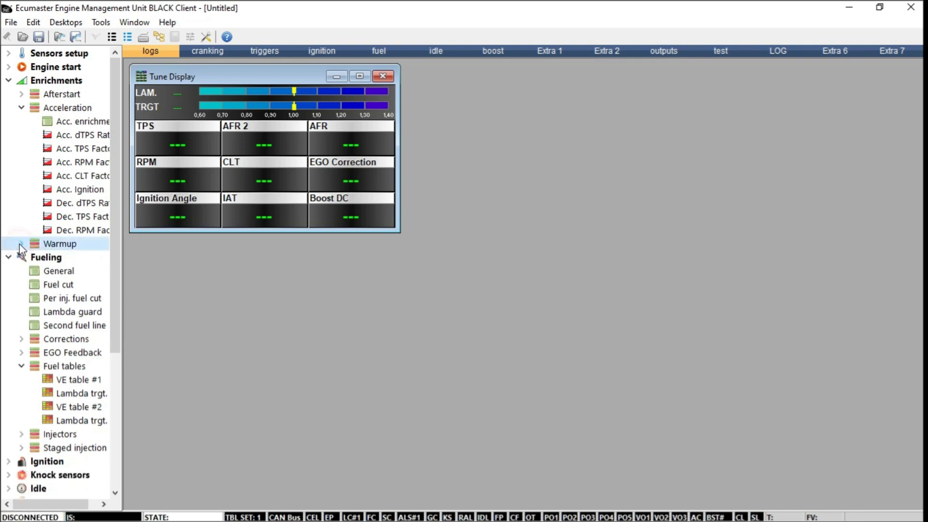
click(21, 108)
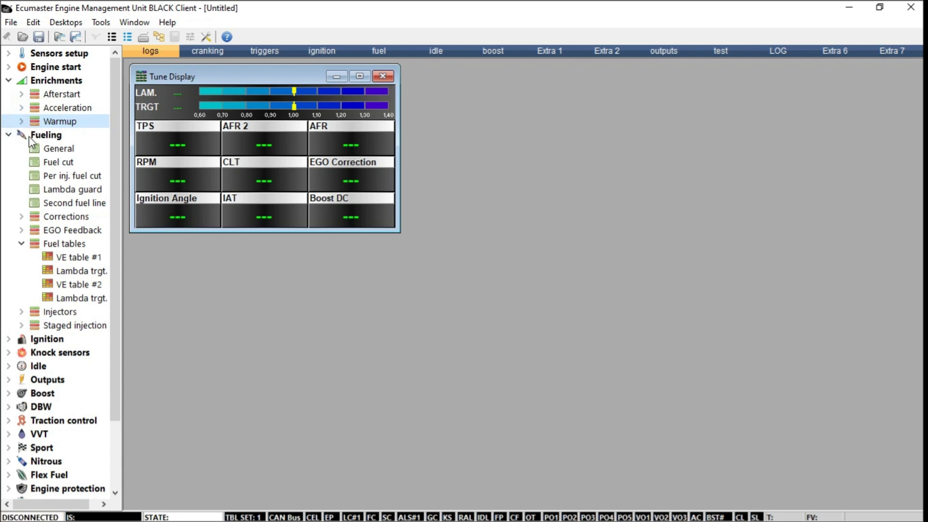
click(9, 136)
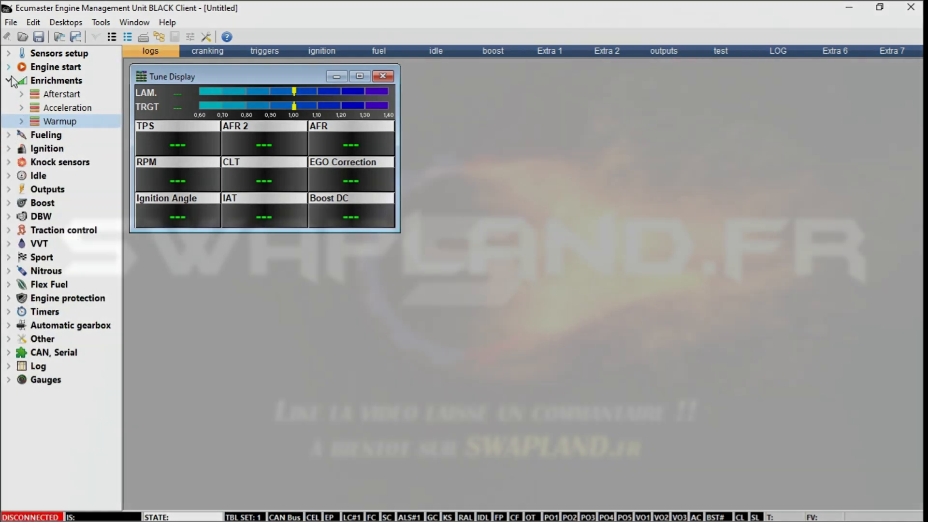
click(8, 80)
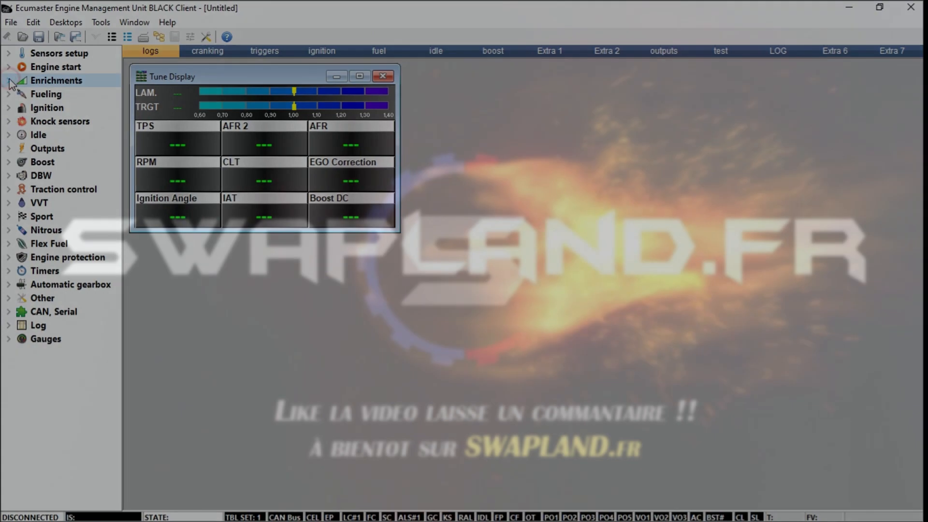